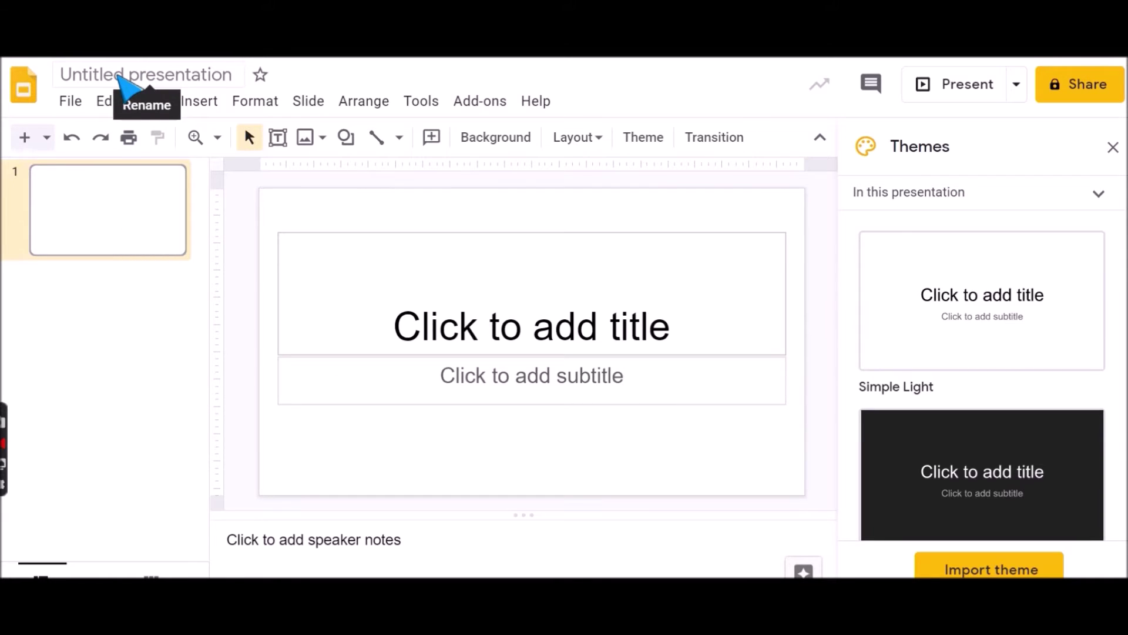
# Rename the untitled presentation to 'Pile of Tin'
pyautogui.click(120, 77)
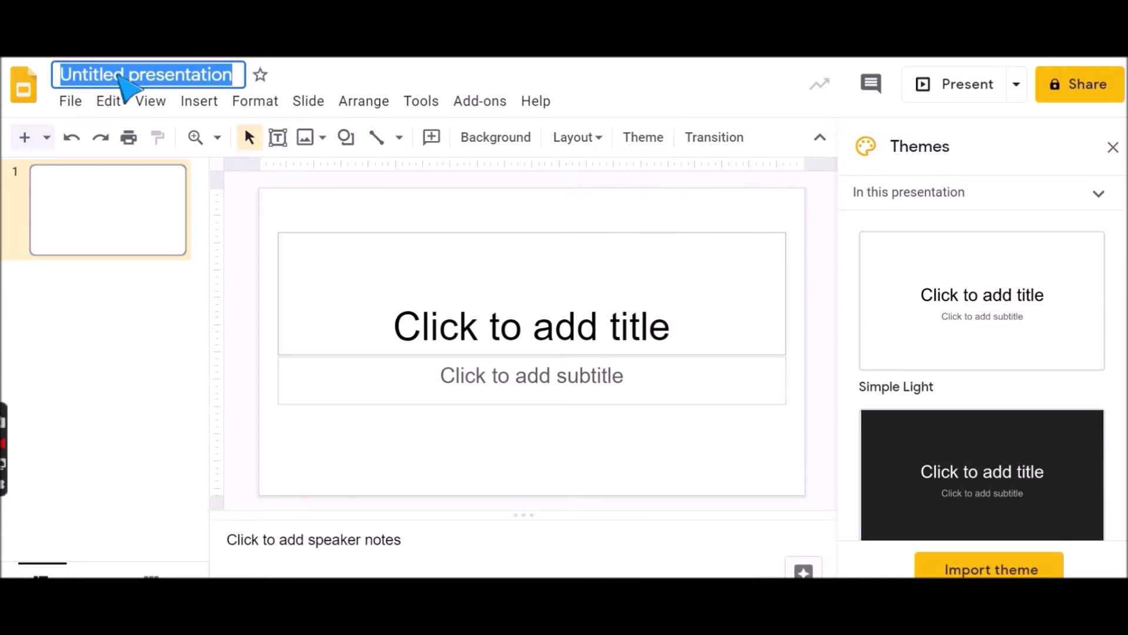
pyautogui.write('Pile')
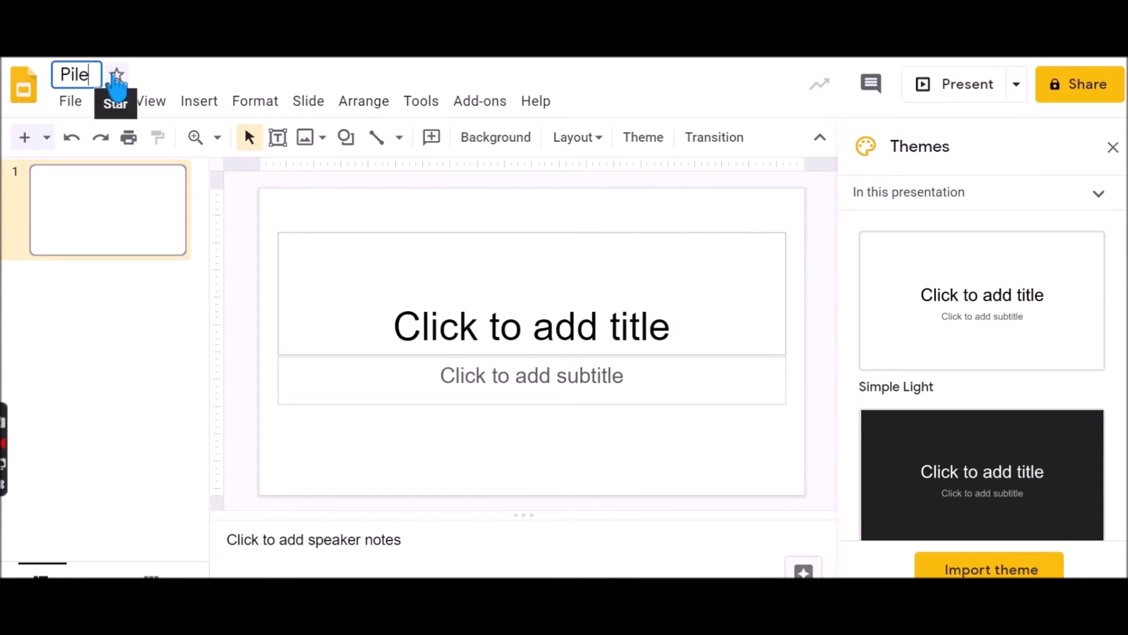
pyautogui.write(' of Tin')
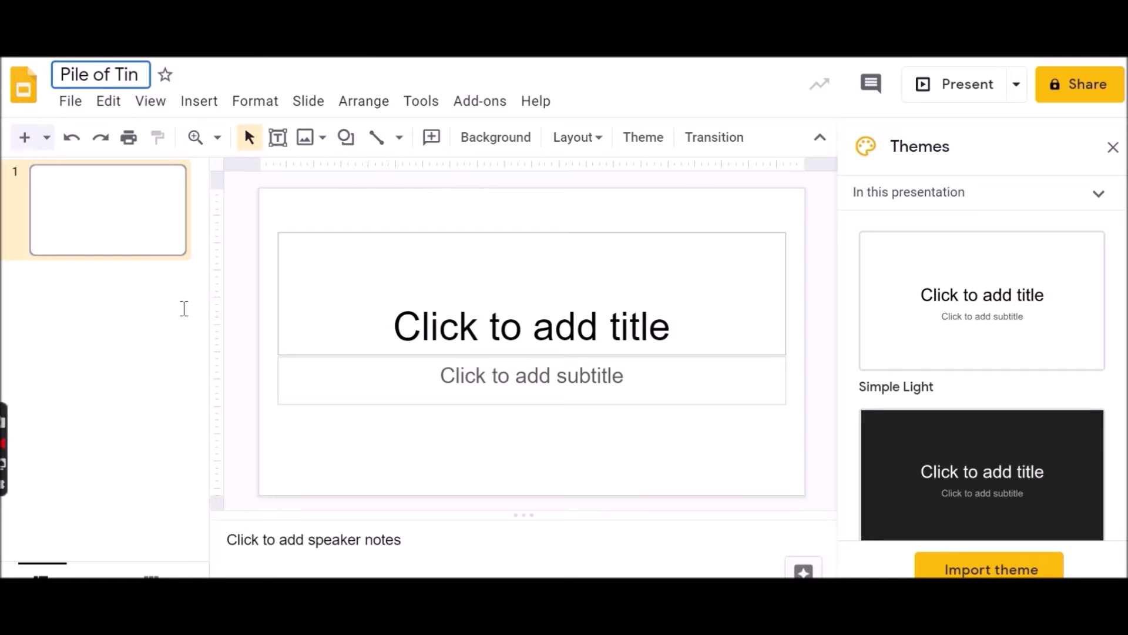
pyautogui.press('Return')
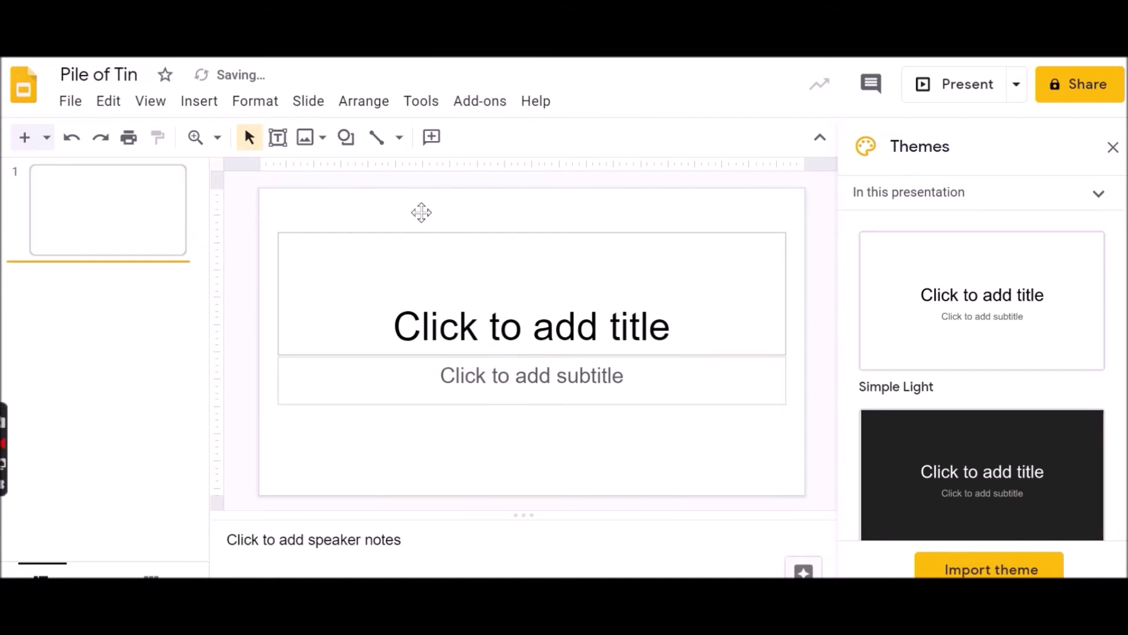
pyautogui.click(422, 208)
# Set the first slide's background colour to a light lavender-blue swatch
pyautogui.click(423, 215)
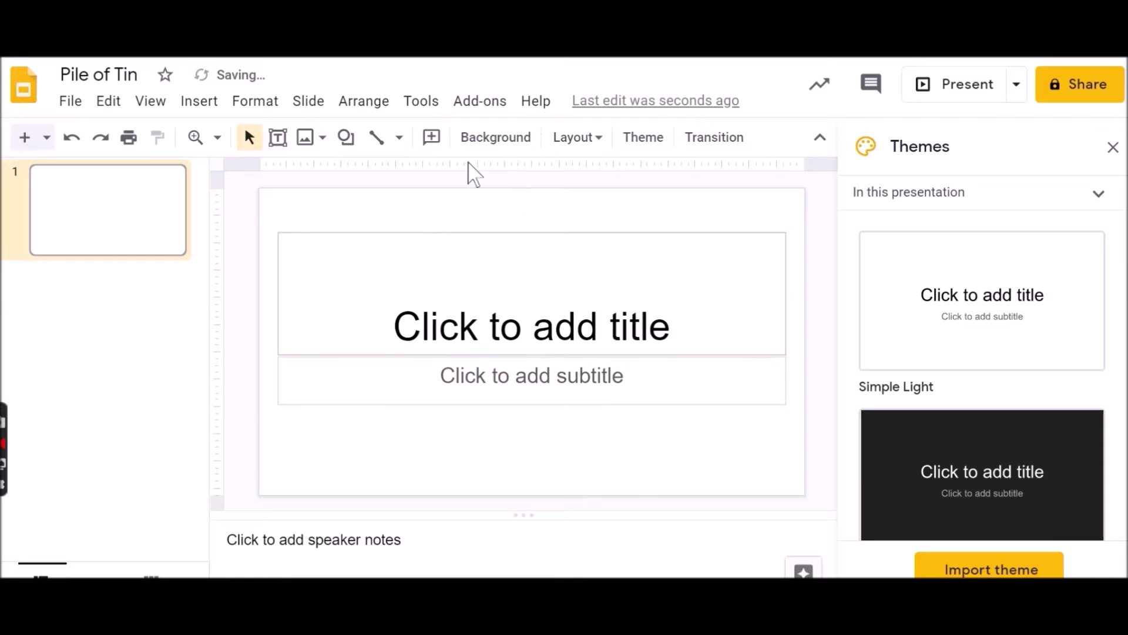
pyautogui.click(497, 139)
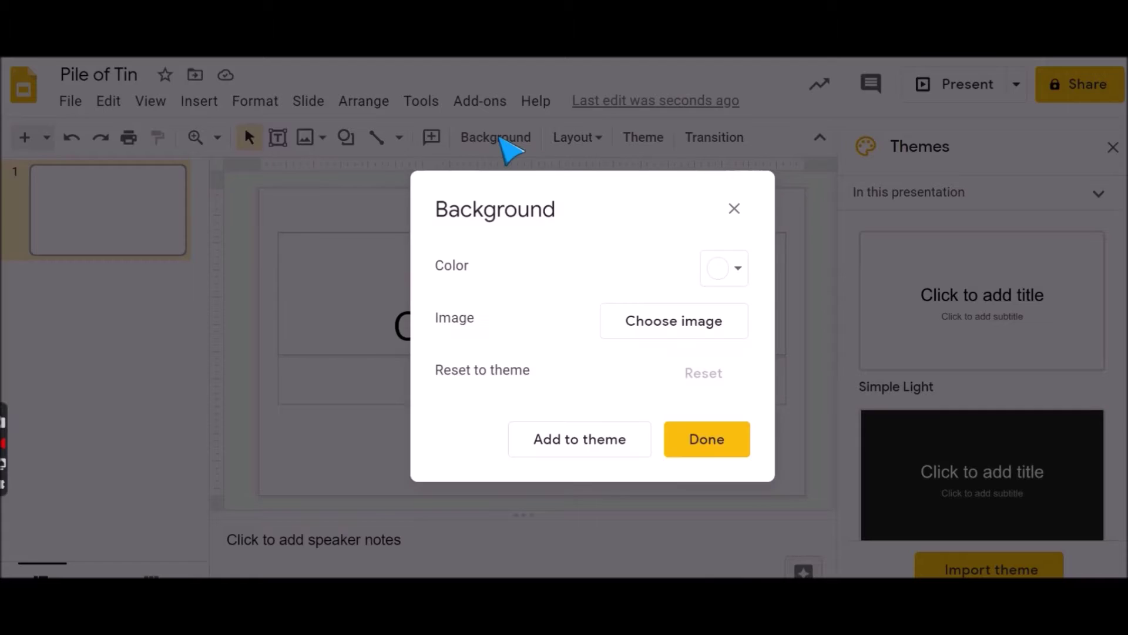
pyautogui.click(726, 276)
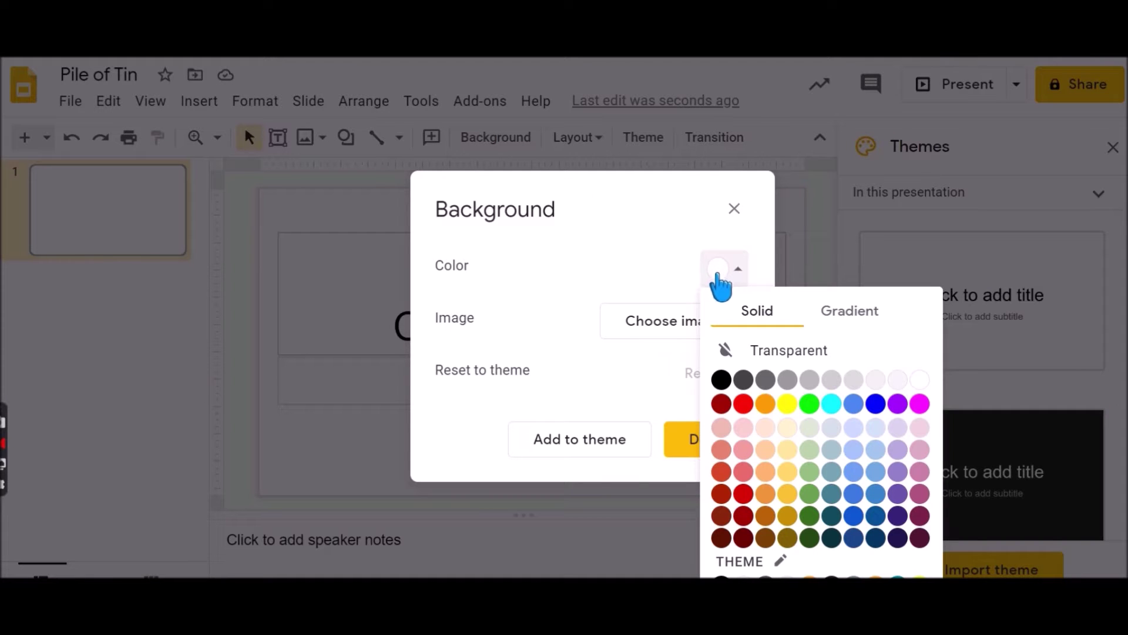
pyautogui.click(853, 427)
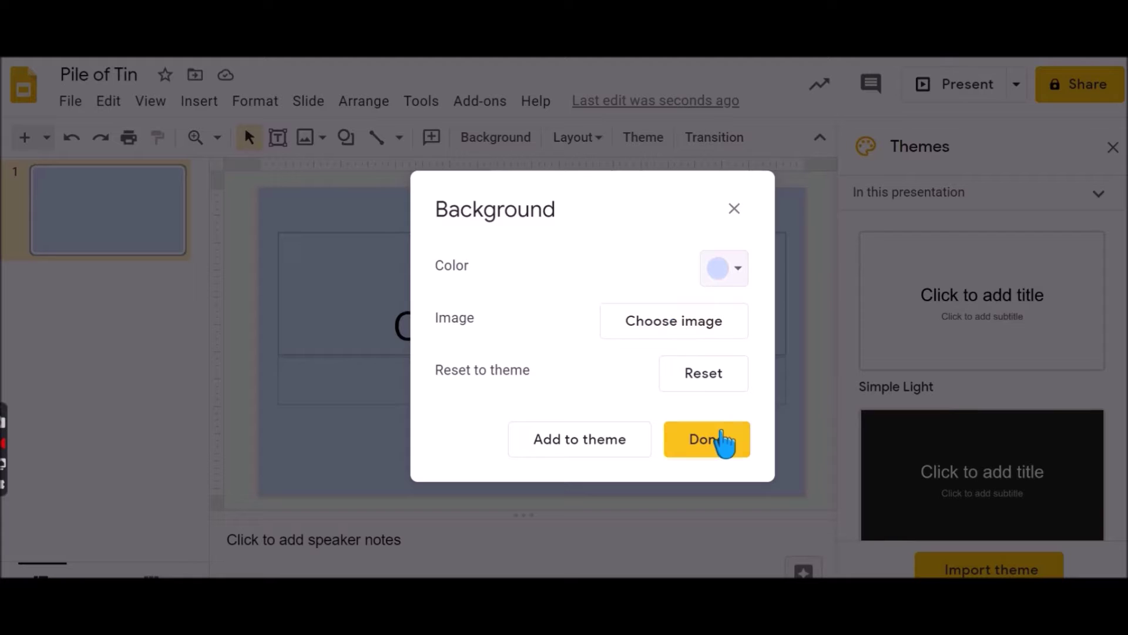
pyautogui.click(712, 452)
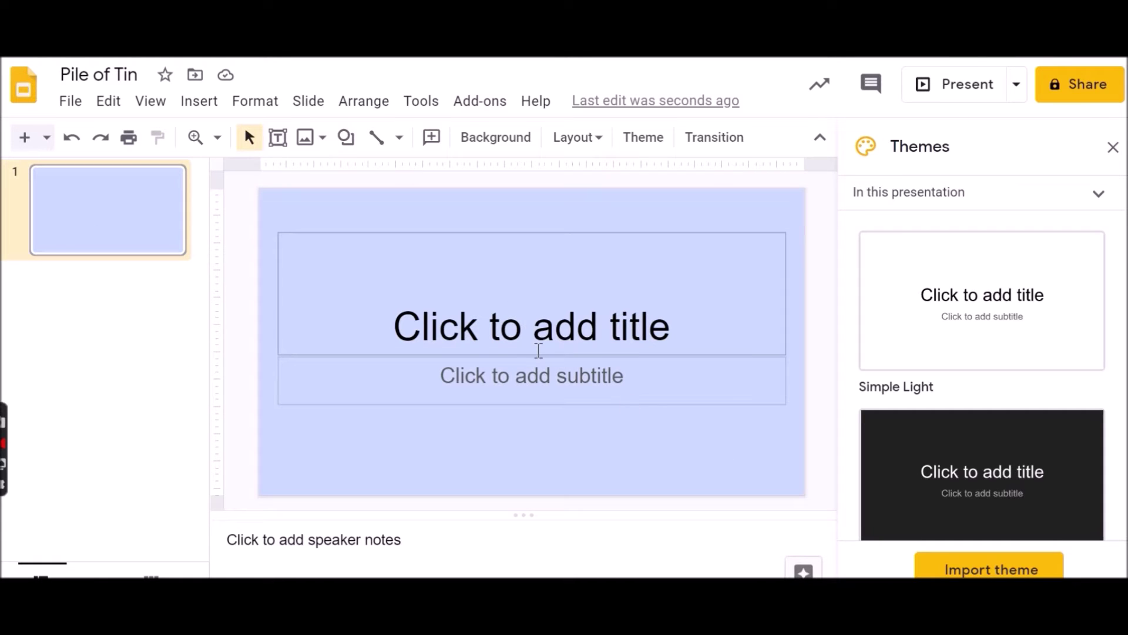
# Move the subtitle up, shorten the title box, and type the title 'Pile of Tin'
pyautogui.moveTo(537, 356); pyautogui.dragTo(536, 336)
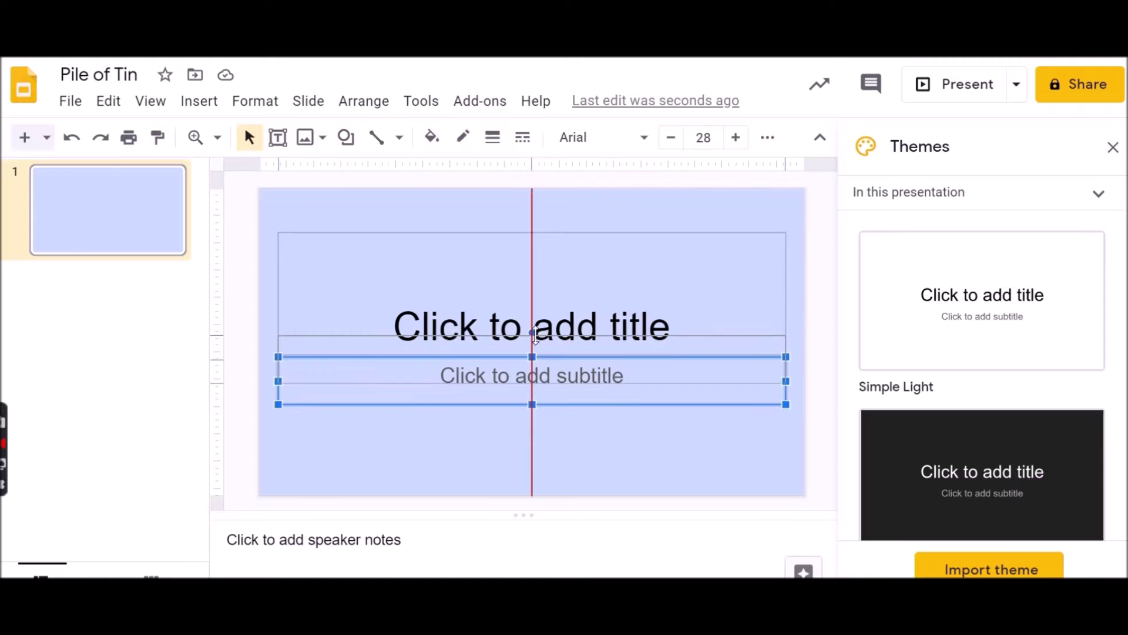
pyautogui.click(538, 274)
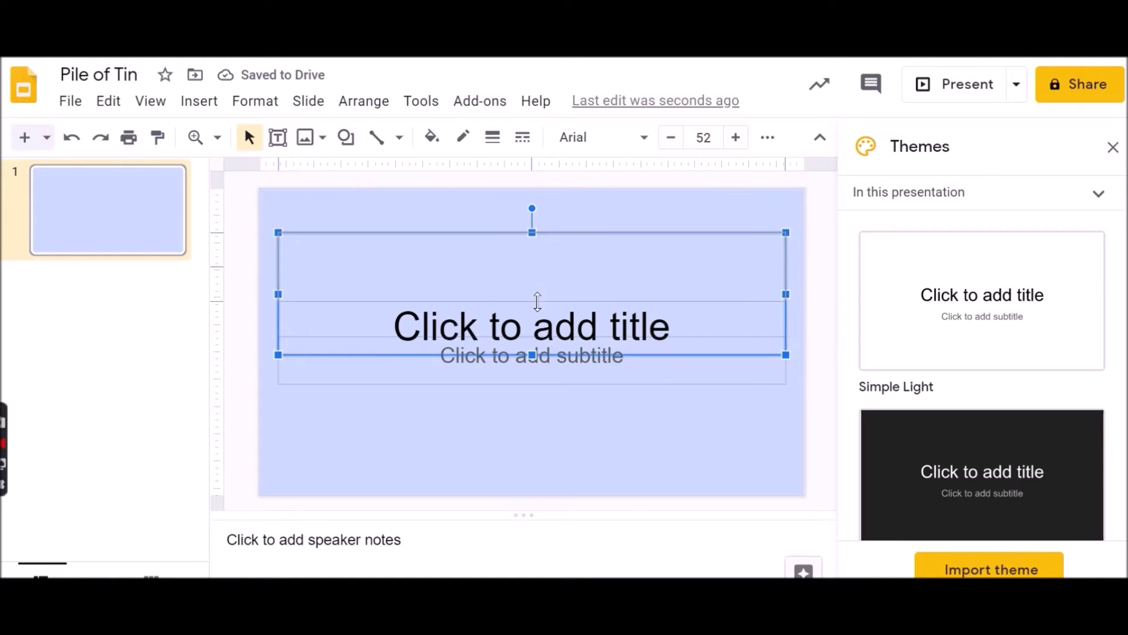
pyautogui.moveTo(534, 305); pyautogui.dragTo(534, 302)
pyautogui.click(574, 262)
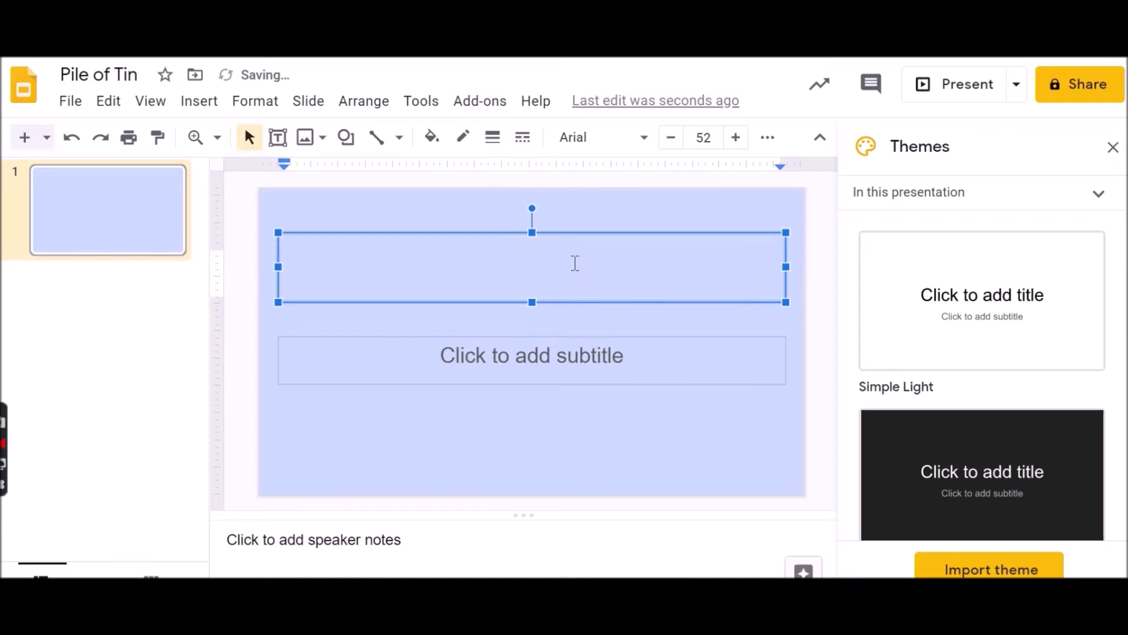
pyautogui.write('Pil')
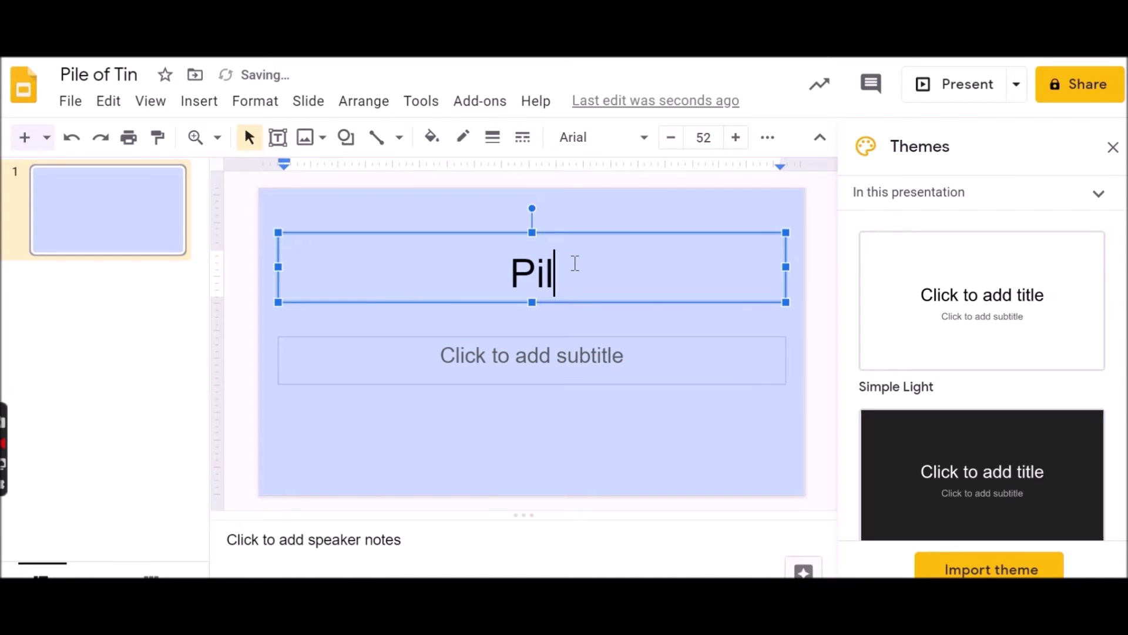
pyautogui.write('e of Tin')
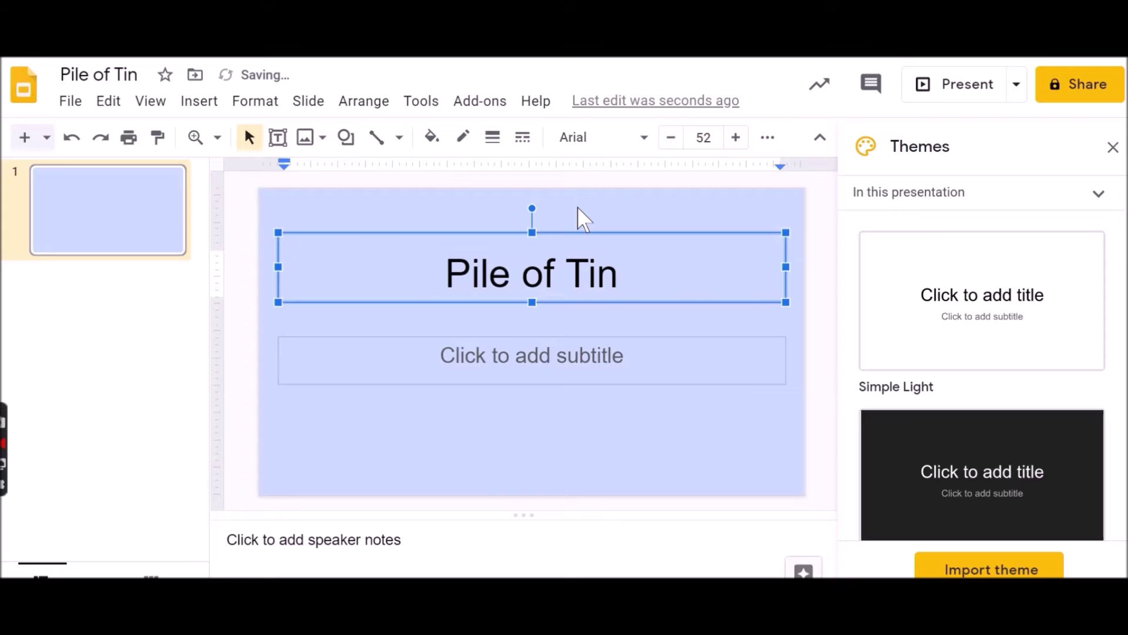
# Set the title font to Permanent Marker
pyautogui.click(577, 208)
pyautogui.click(590, 268)
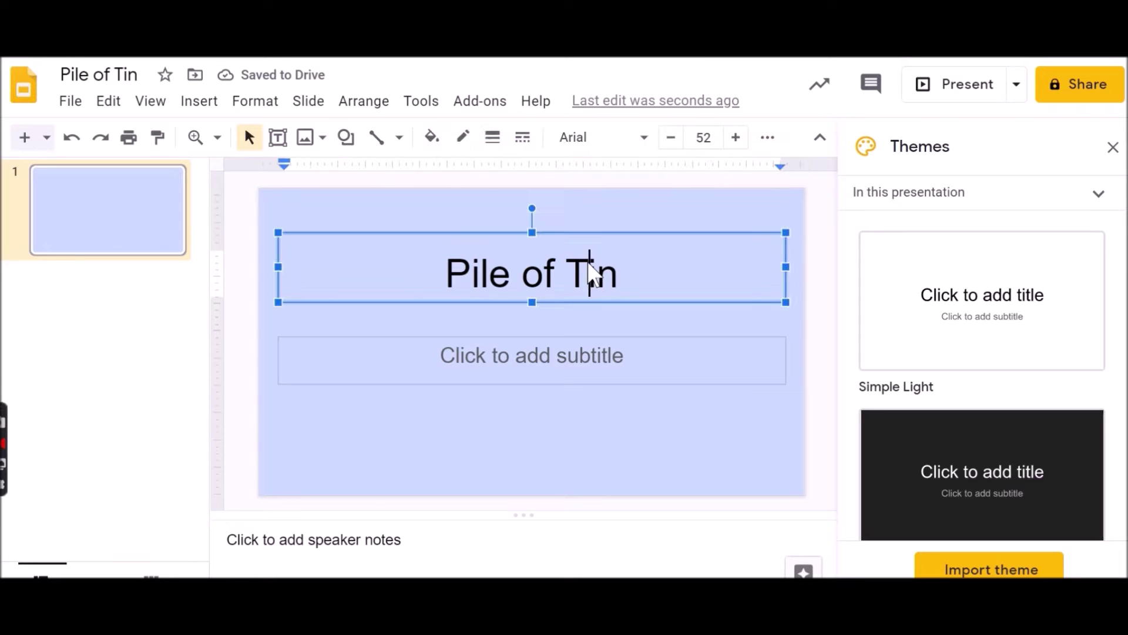
pyautogui.click(641, 139)
pyautogui.click(771, 270)
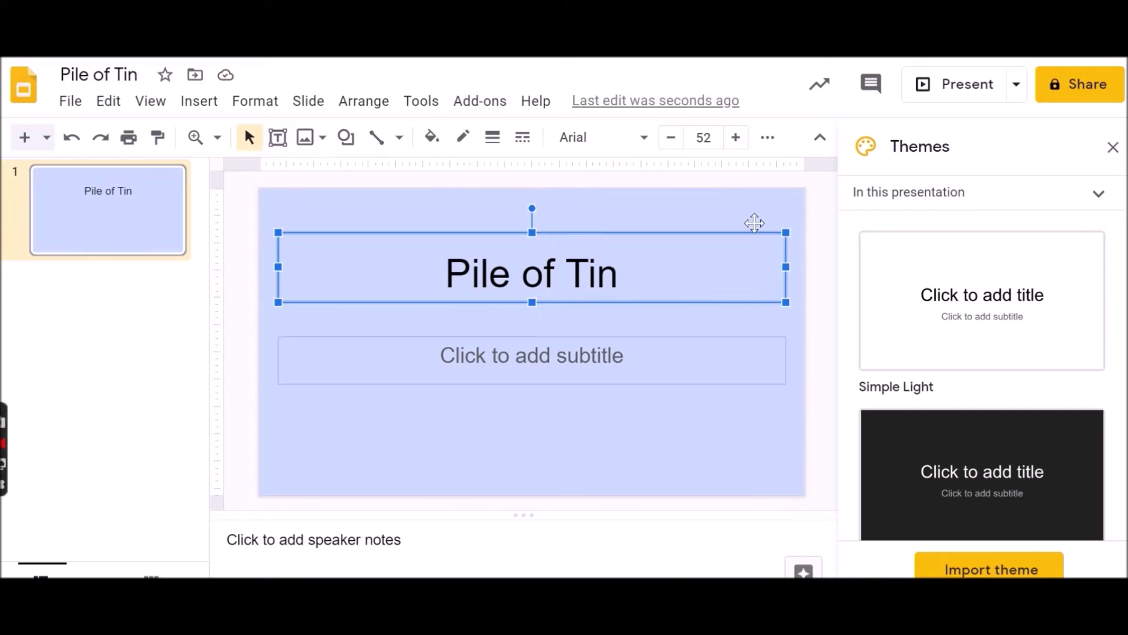
pyautogui.click(613, 141)
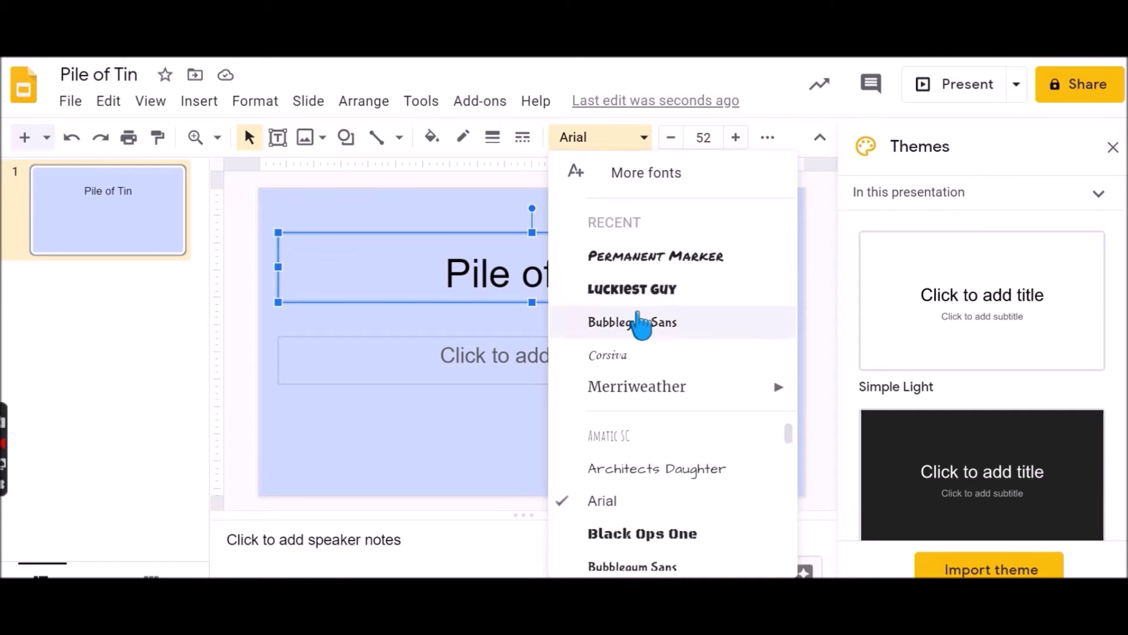
pyautogui.click(652, 258)
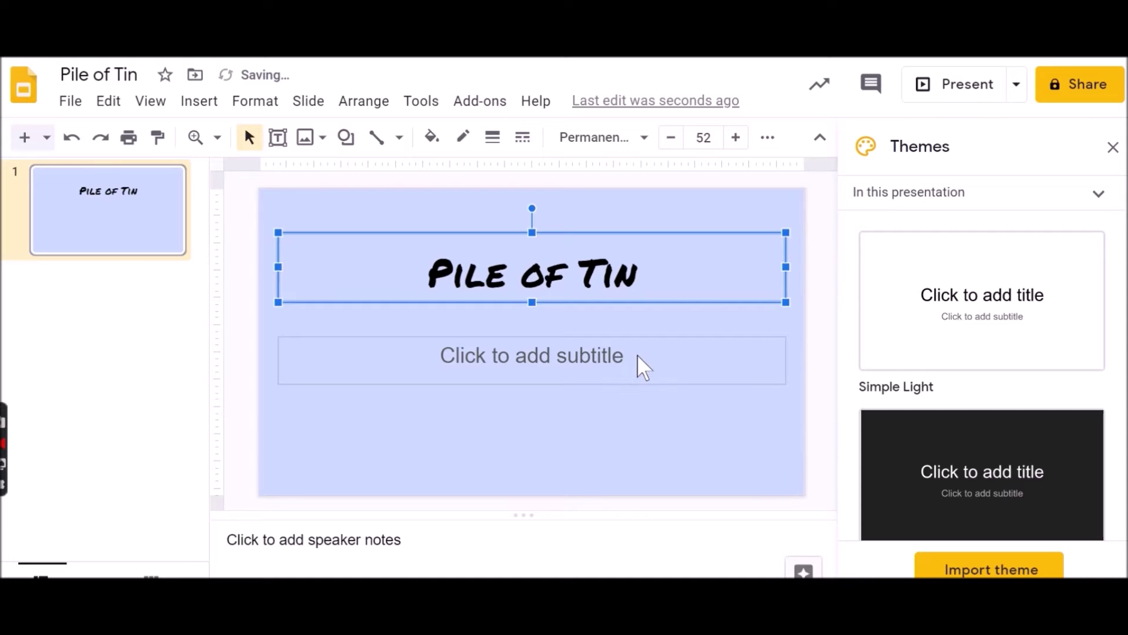
# Type the subtitle on three lines: 'lyric video', 'By', 'Miss Chalone'
pyautogui.click(645, 341)
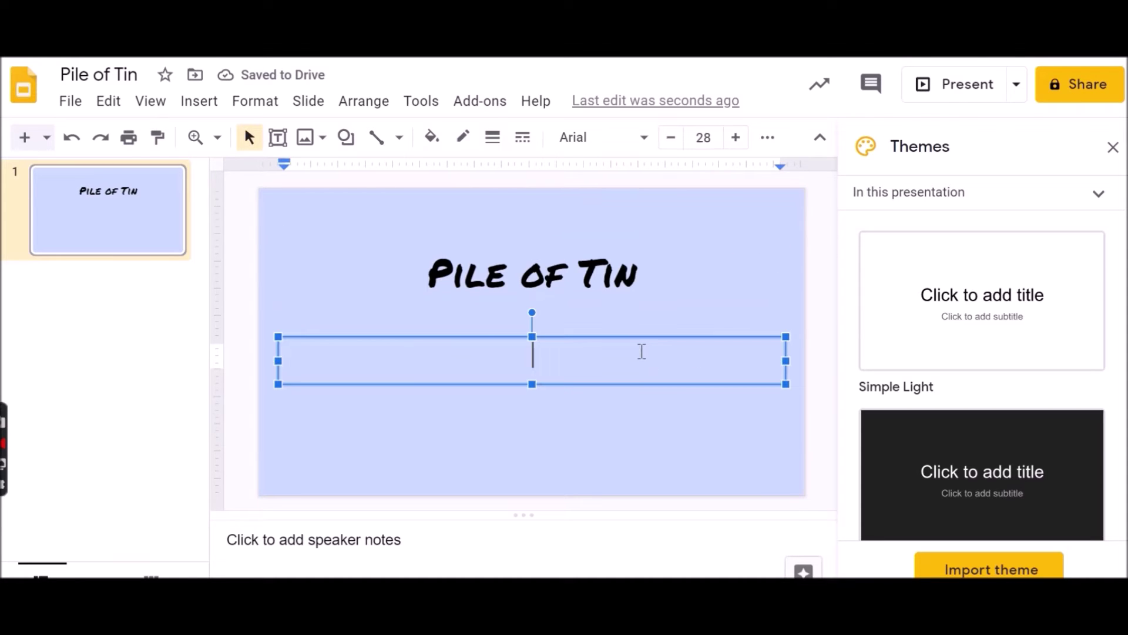
pyautogui.write('lyric video')
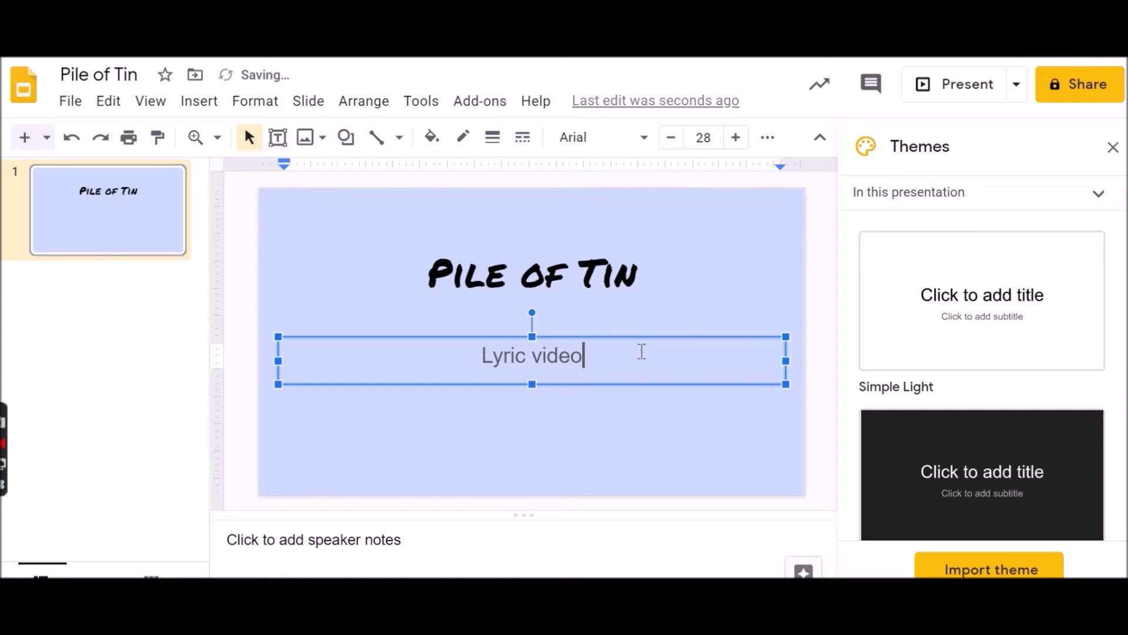
pyautogui.press('Return')
pyautogui.write('By')
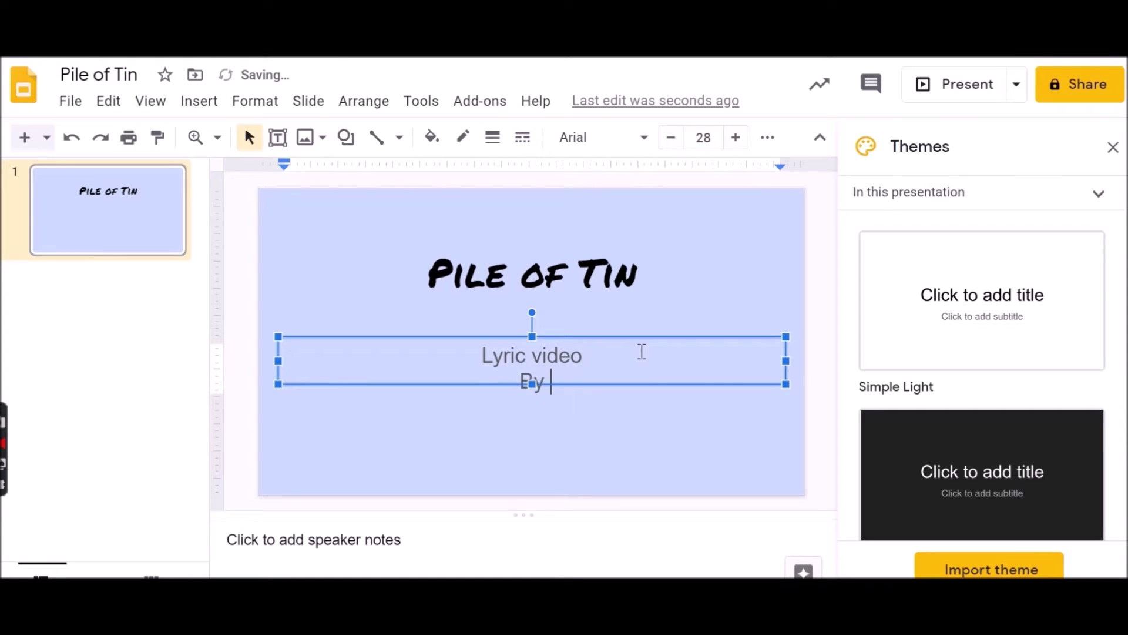
pyautogui.press('Return')
pyautogui.write('Miss Chal')
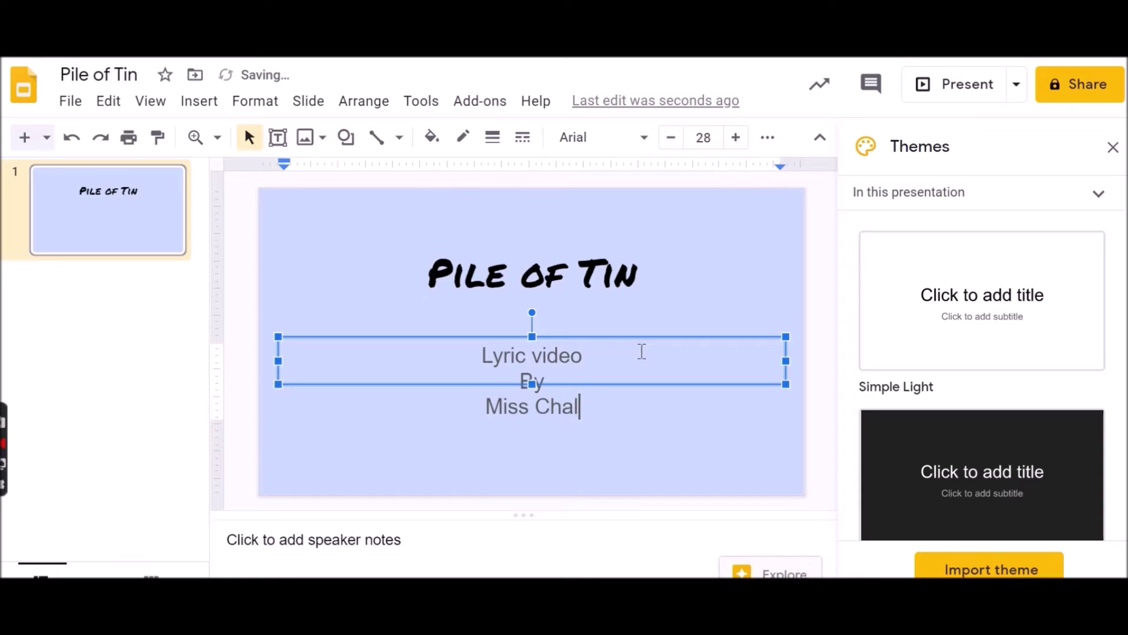
pyautogui.write('one')
# Enlarge the subtitle box downward so all three lines fit
pyautogui.click(536, 416)
pyautogui.moveTo(536, 416); pyautogui.dragTo(536, 435)
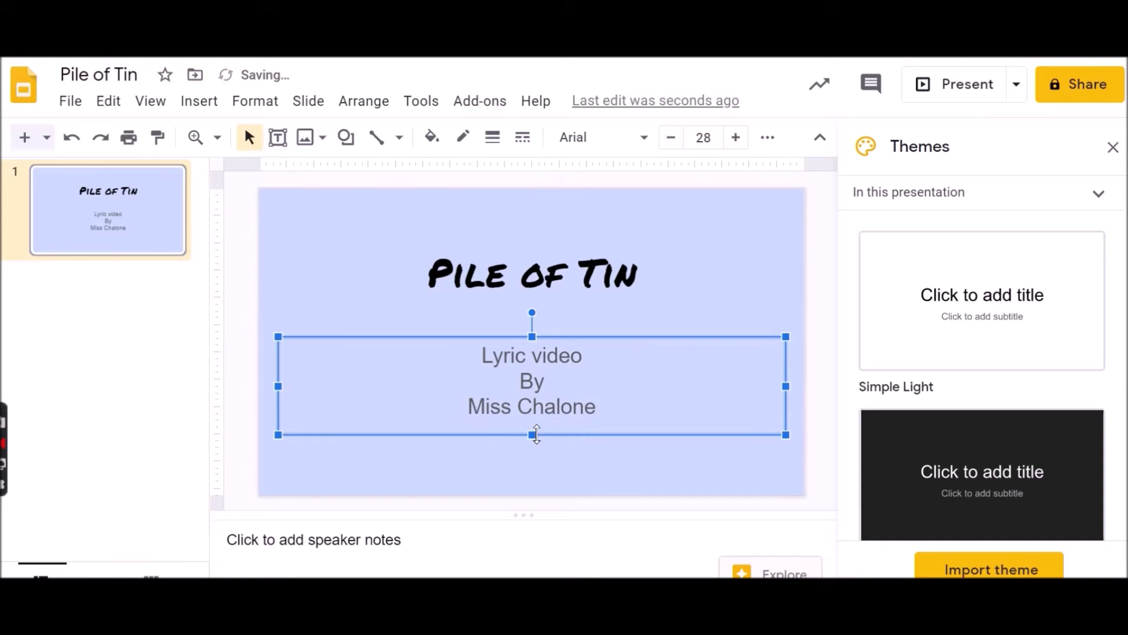
pyautogui.click(129, 335)
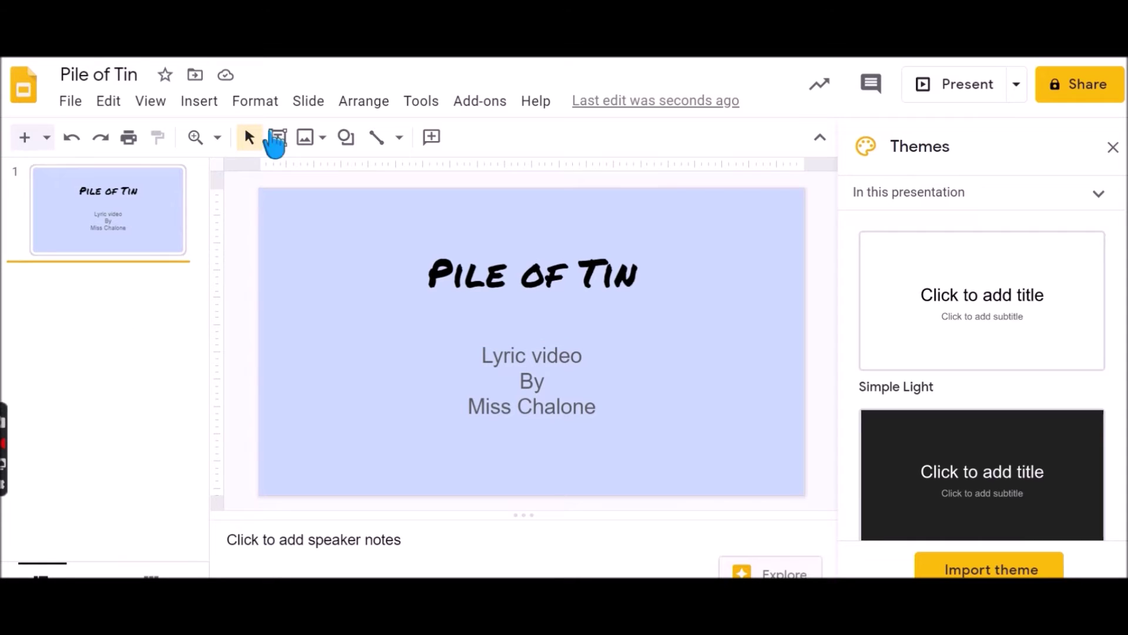
pyautogui.click(310, 109)
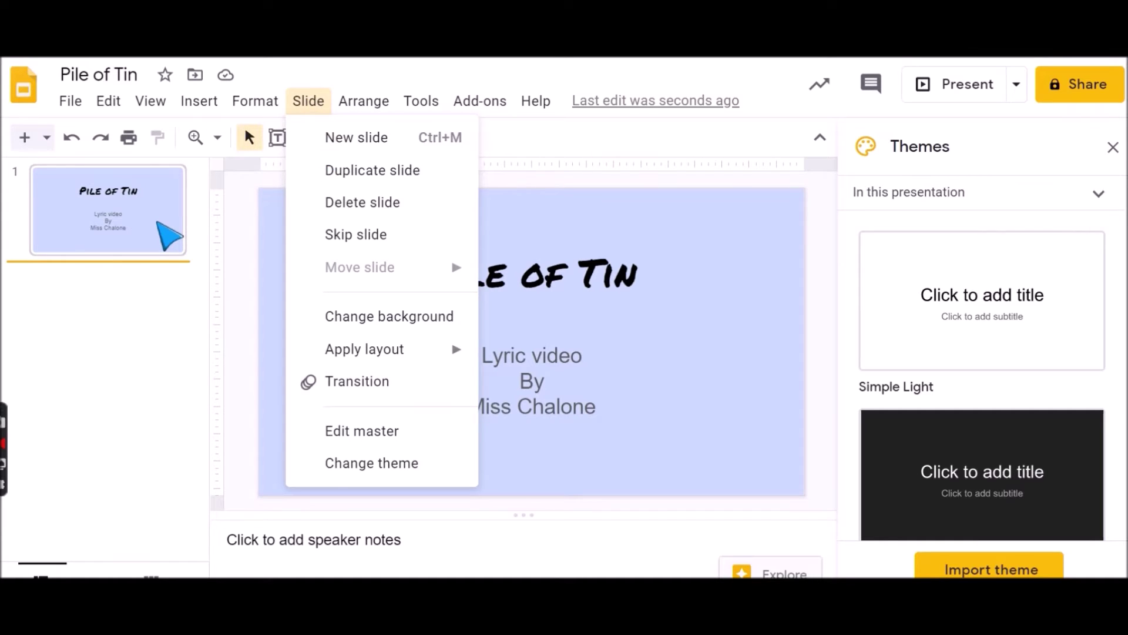
# Duplicate the title slide as slide 2 and select its title box
pyautogui.rightClick(153, 229)
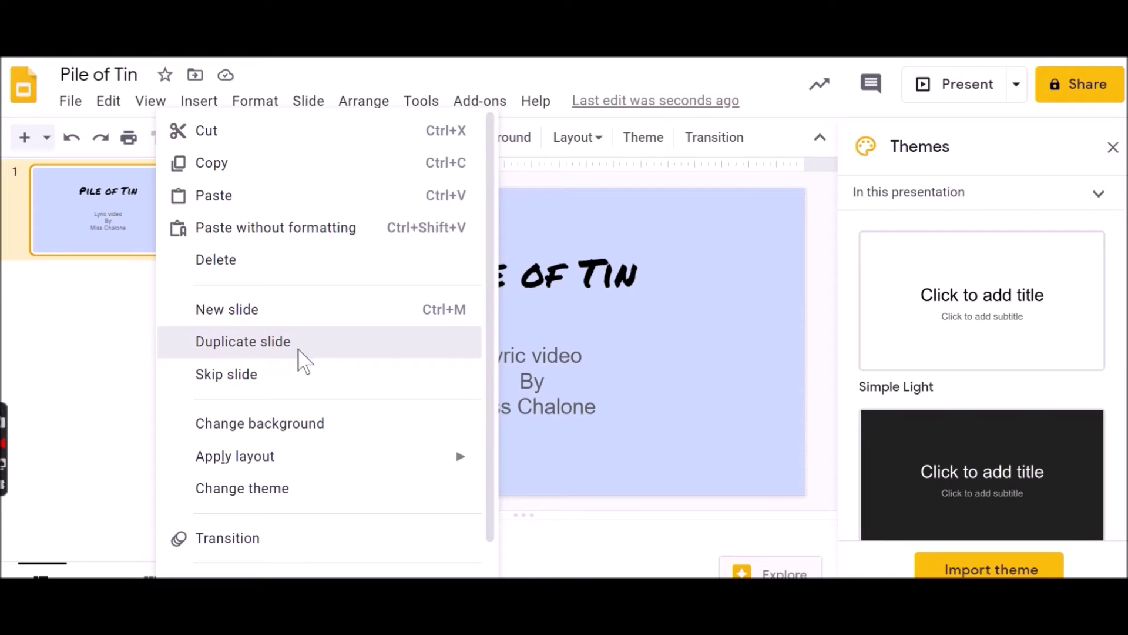
pyautogui.click(298, 349)
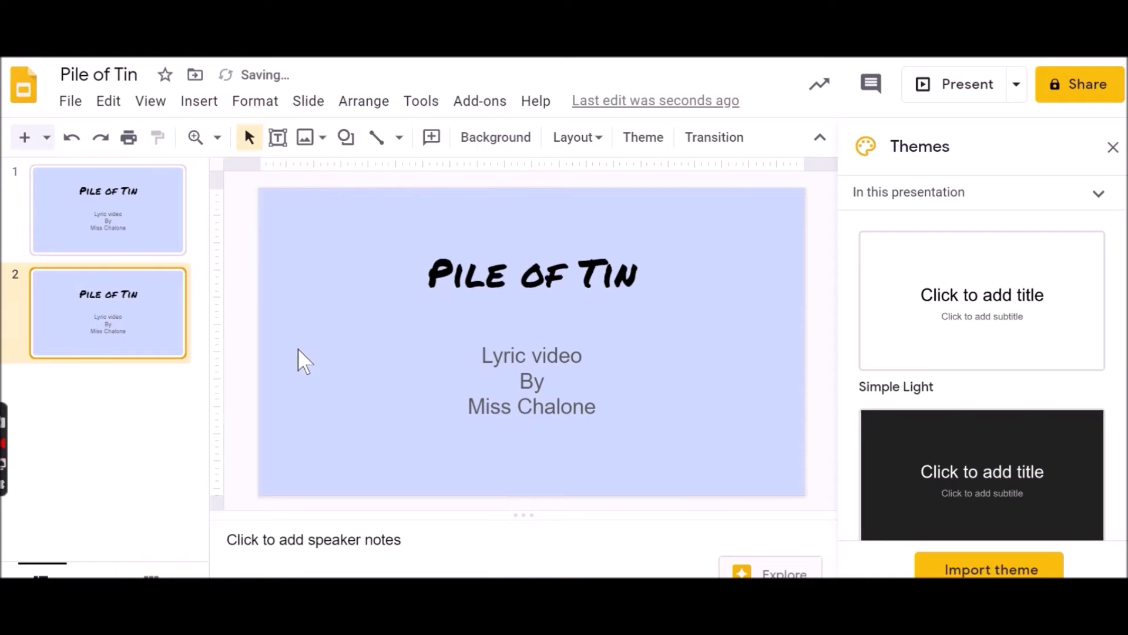
pyautogui.click(580, 360)
pyautogui.click(580, 276)
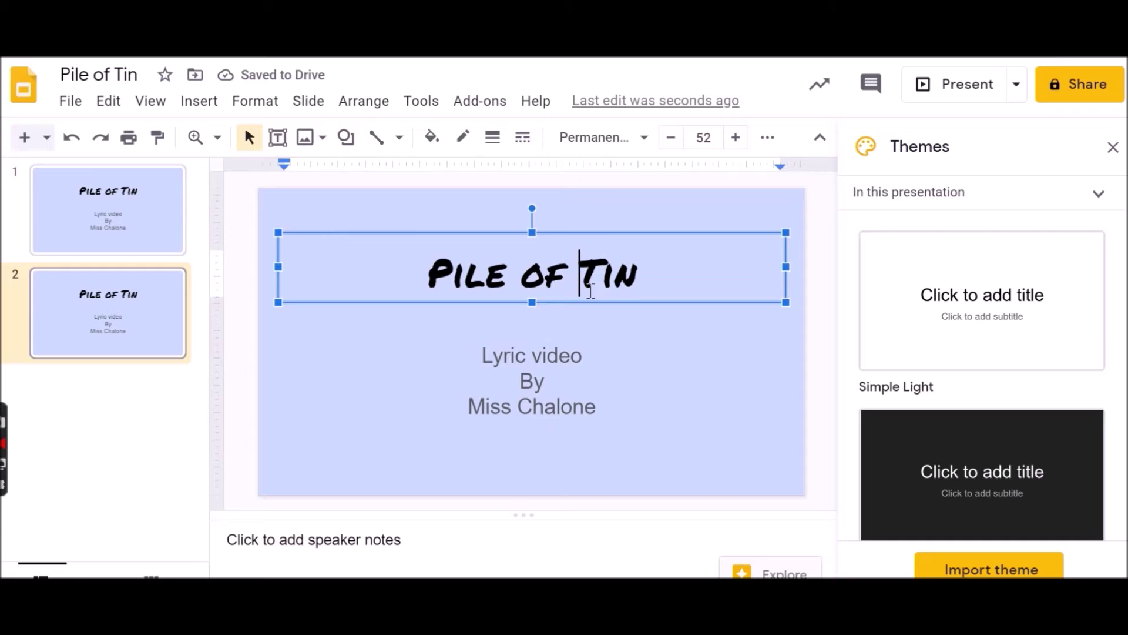
pyautogui.click(603, 235)
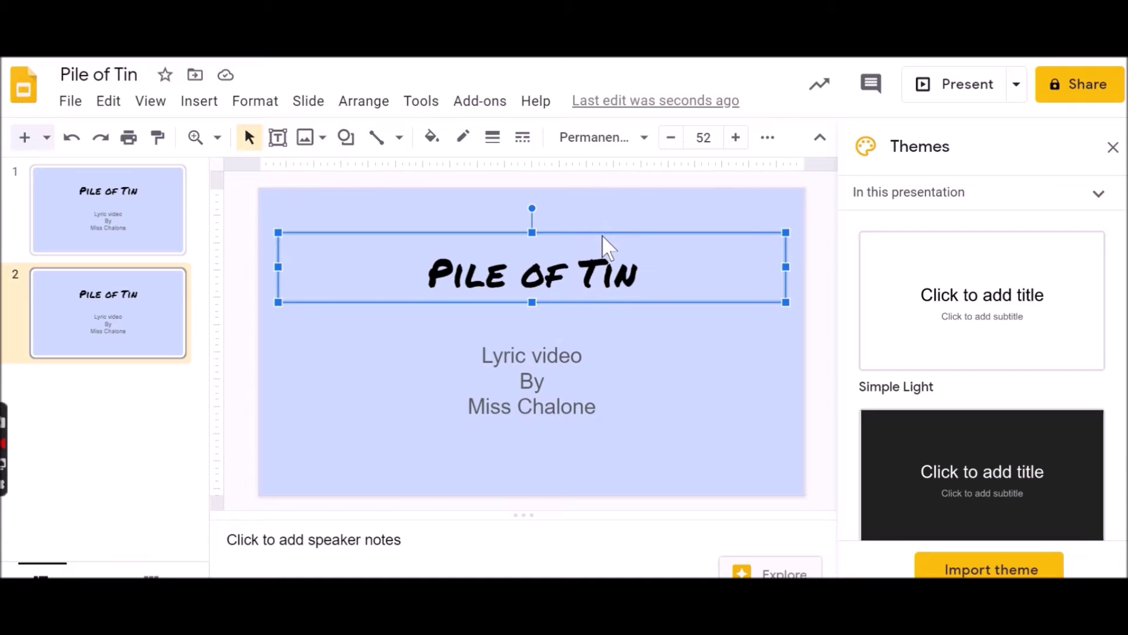
# Delete slide 2's title and stretch the subtitle box over most of the slide
pyautogui.press('Delete')
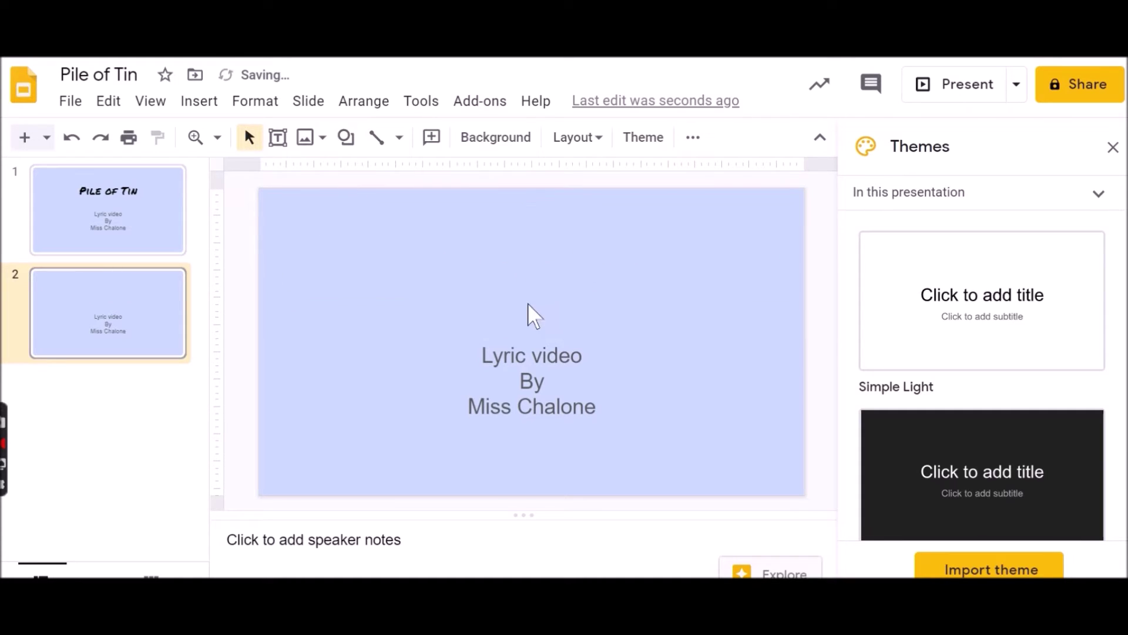
pyautogui.click(580, 357)
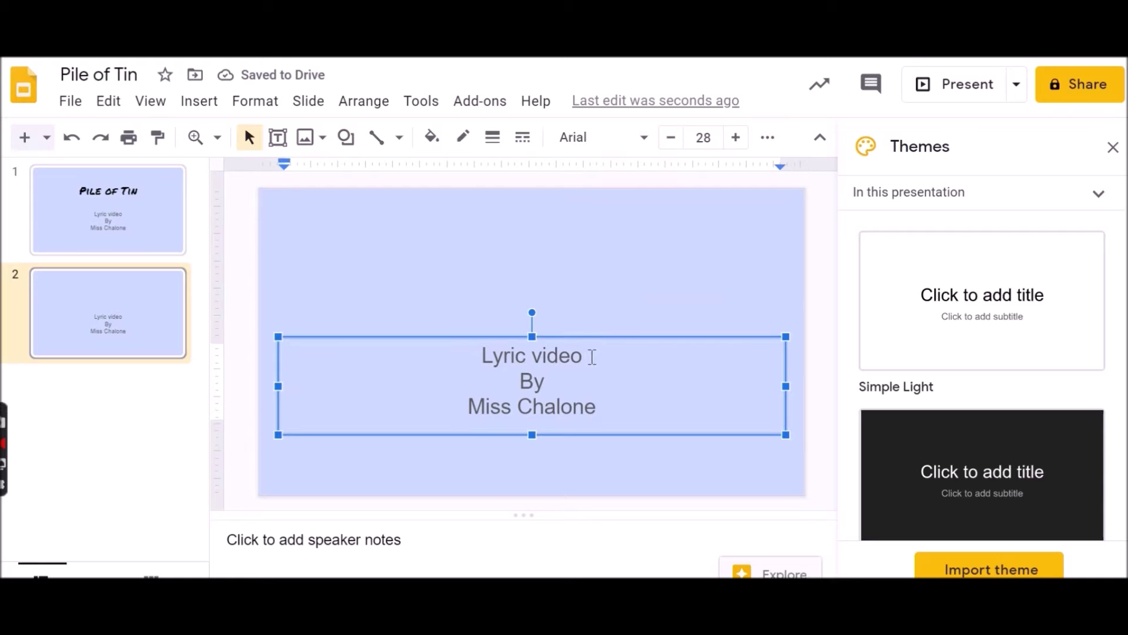
pyautogui.moveTo(533, 336); pyautogui.dragTo(534, 213)
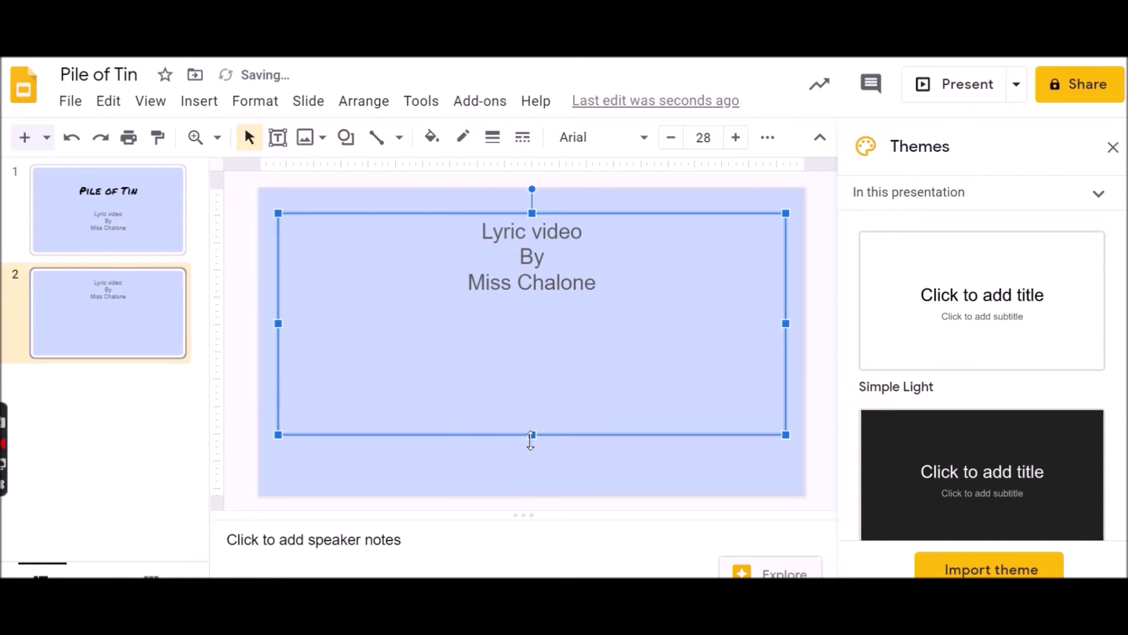
pyautogui.moveTo(531, 435); pyautogui.dragTo(531, 474)
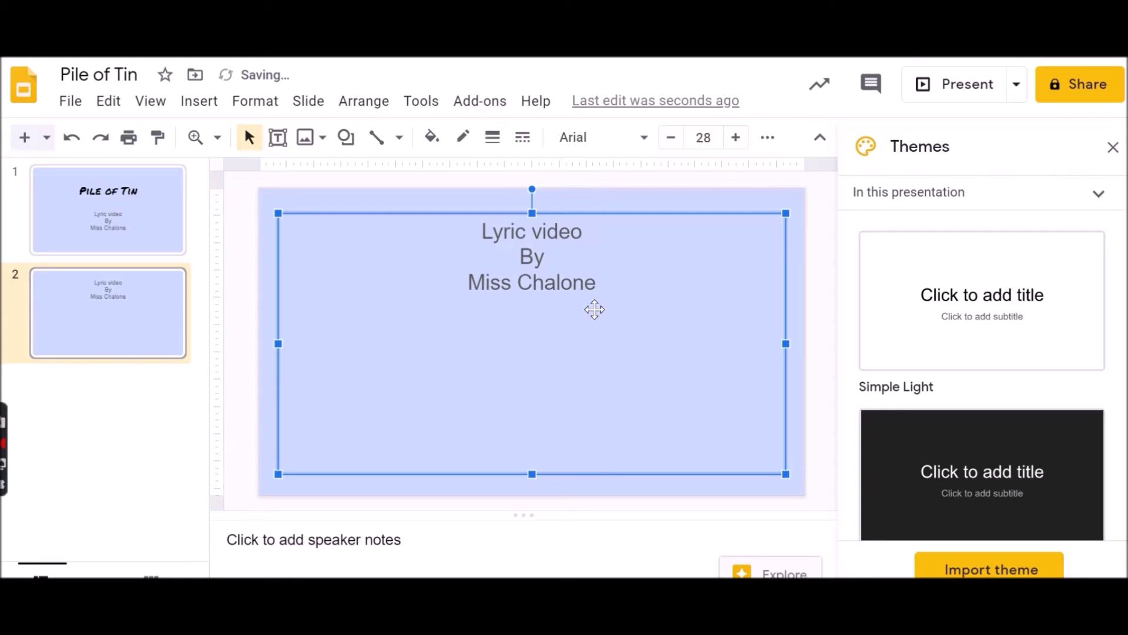
# Open the extra formatting options to adjust the subtitle text alignment
pyautogui.click(578, 259)
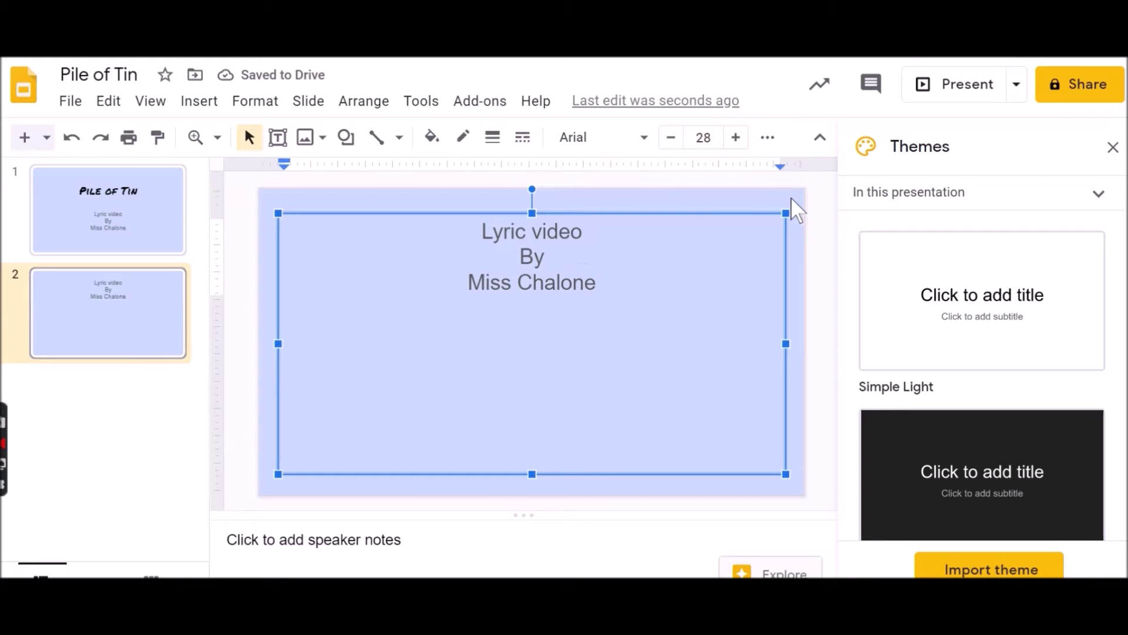
pyautogui.click(767, 138)
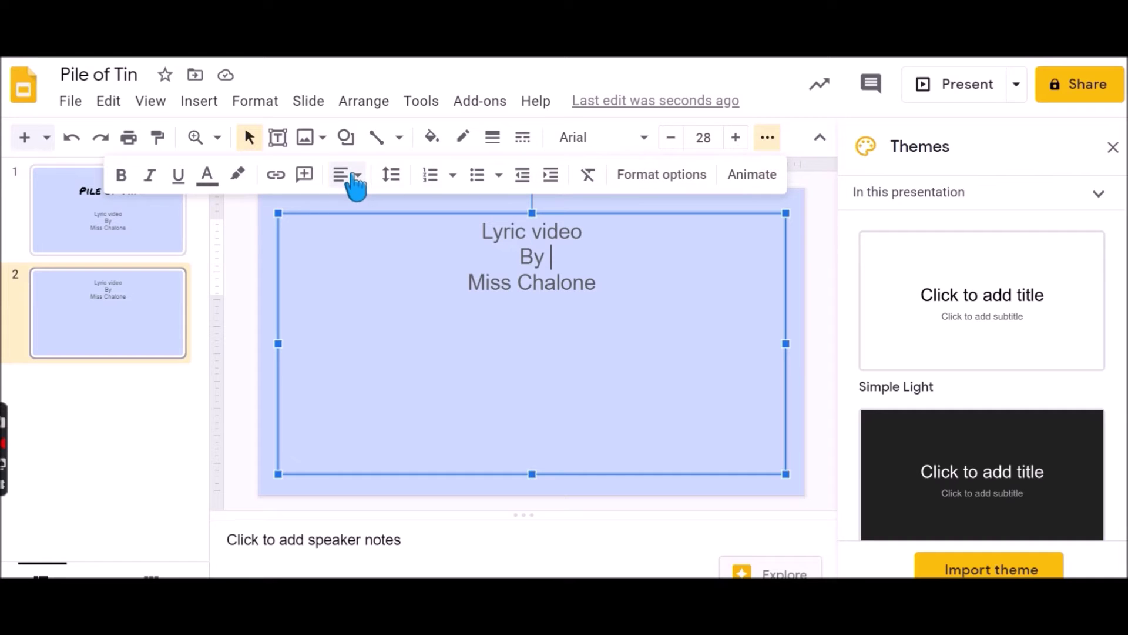
pyautogui.click(352, 176)
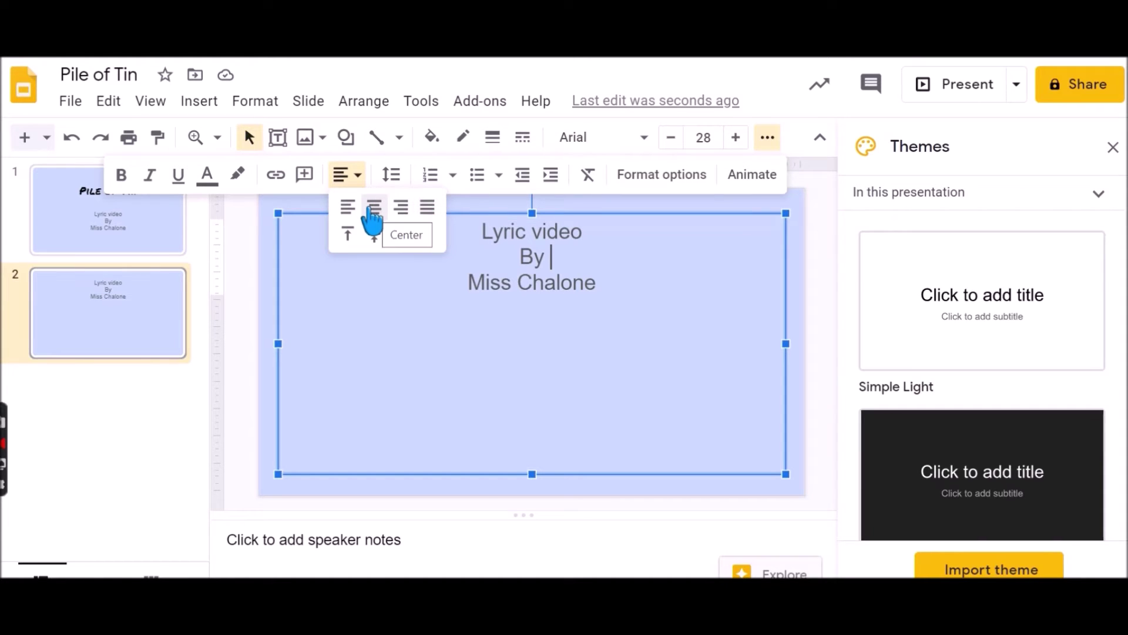
pyautogui.click(518, 283)
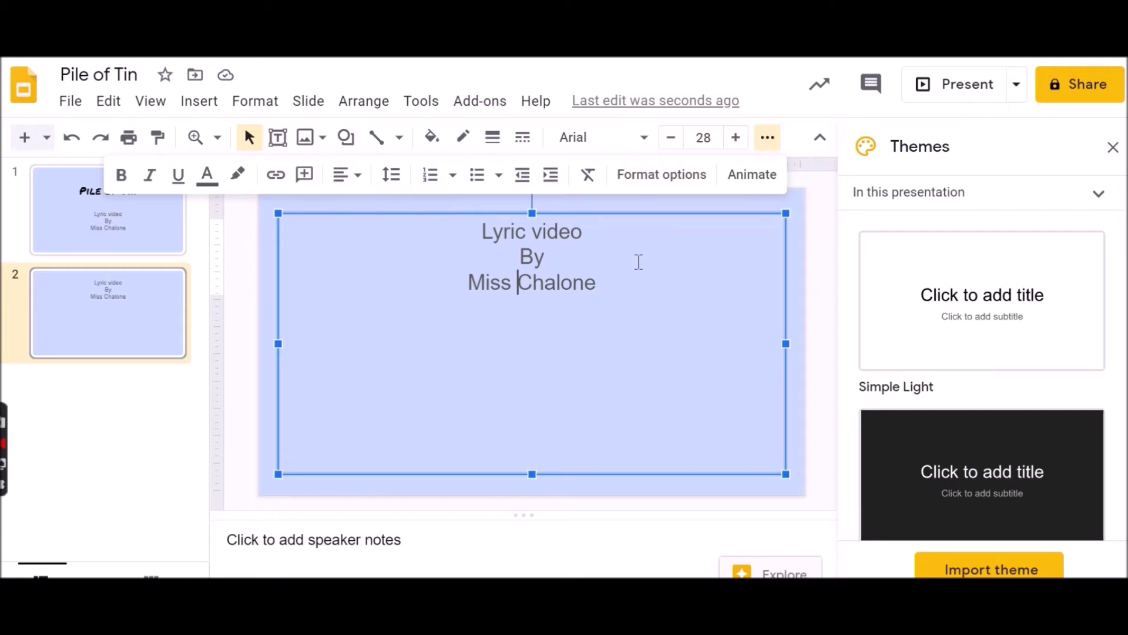
# Replace slide 2's subtitle with the five lyric lines starting 'I'm a little old pile of tin.'
pyautogui.moveTo(636, 232); pyautogui.dragTo(483, 223)
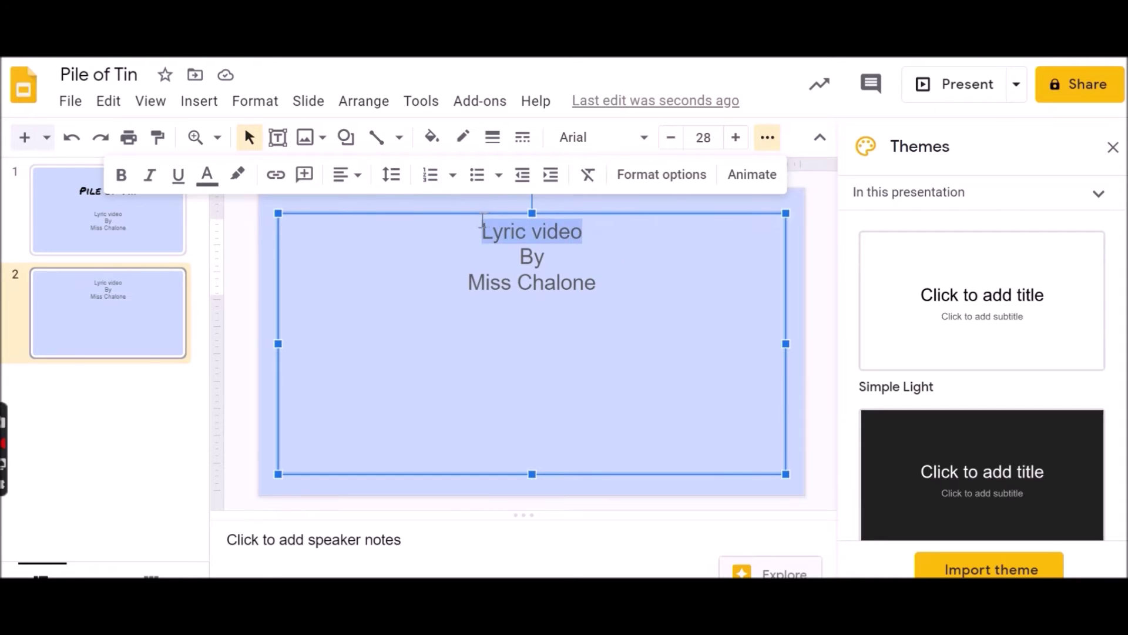
pyautogui.moveTo(618, 282); pyautogui.dragTo(458, 199)
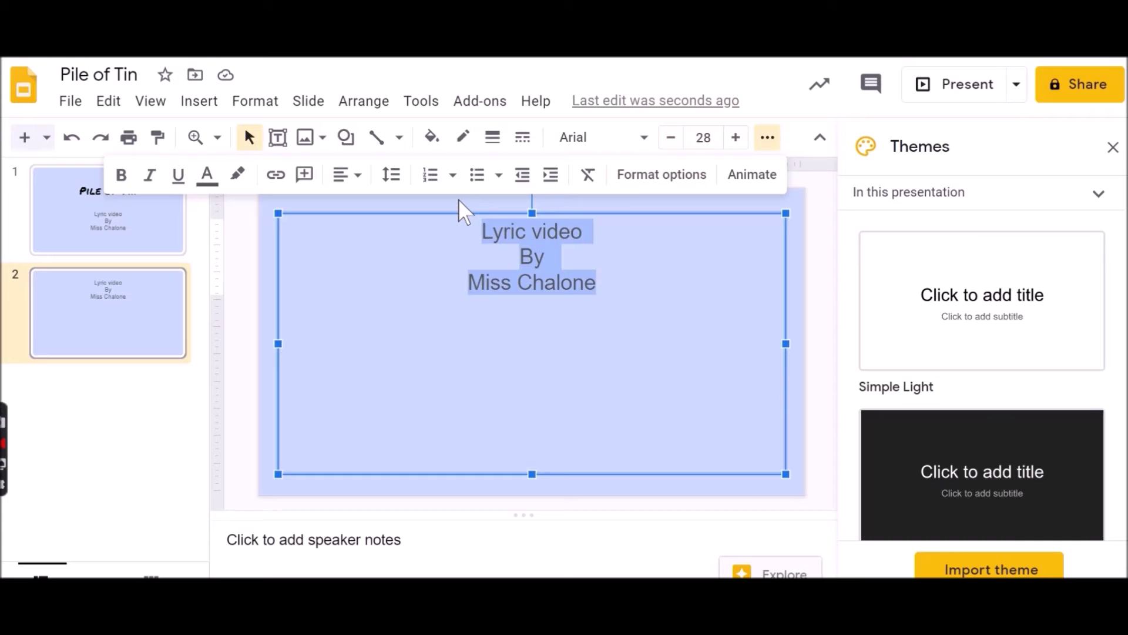
pyautogui.write("I'm ")
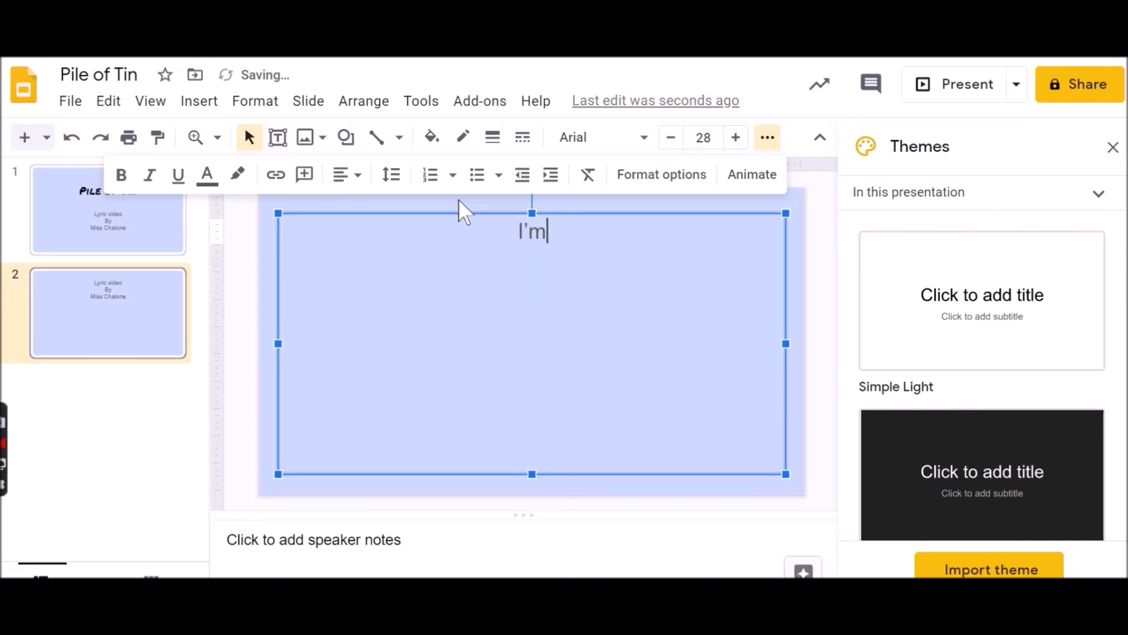
pyautogui.write('a little old p')
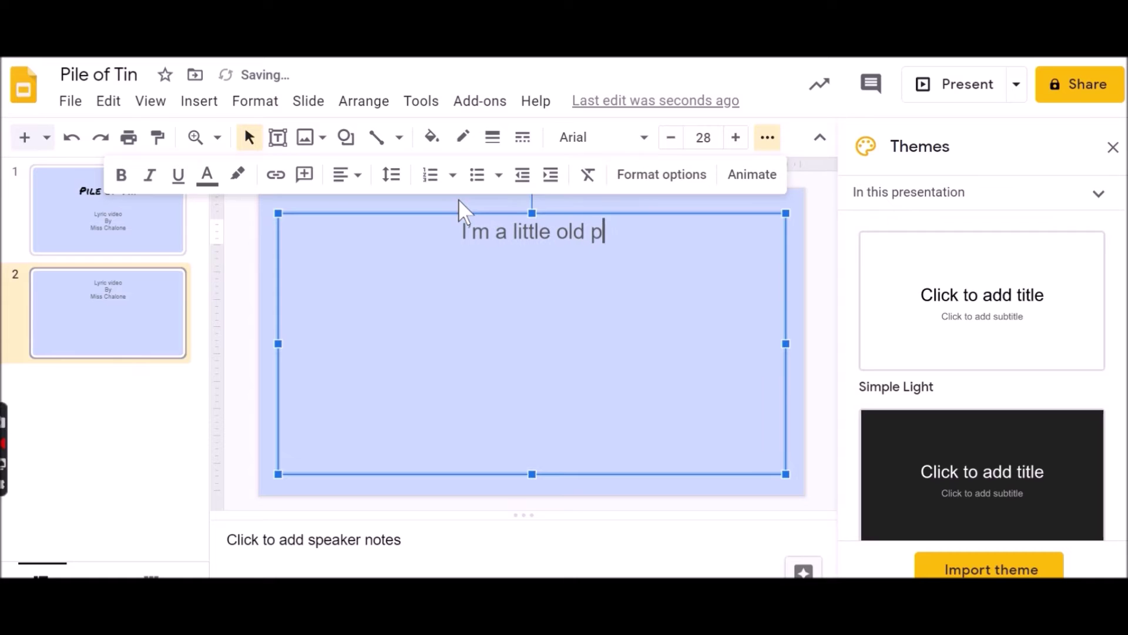
pyautogui.write("ile of tin. Nobody knows what shape I'm in. I've got 4 wheels I've got 2 doors. And all my friends, they call it a ")
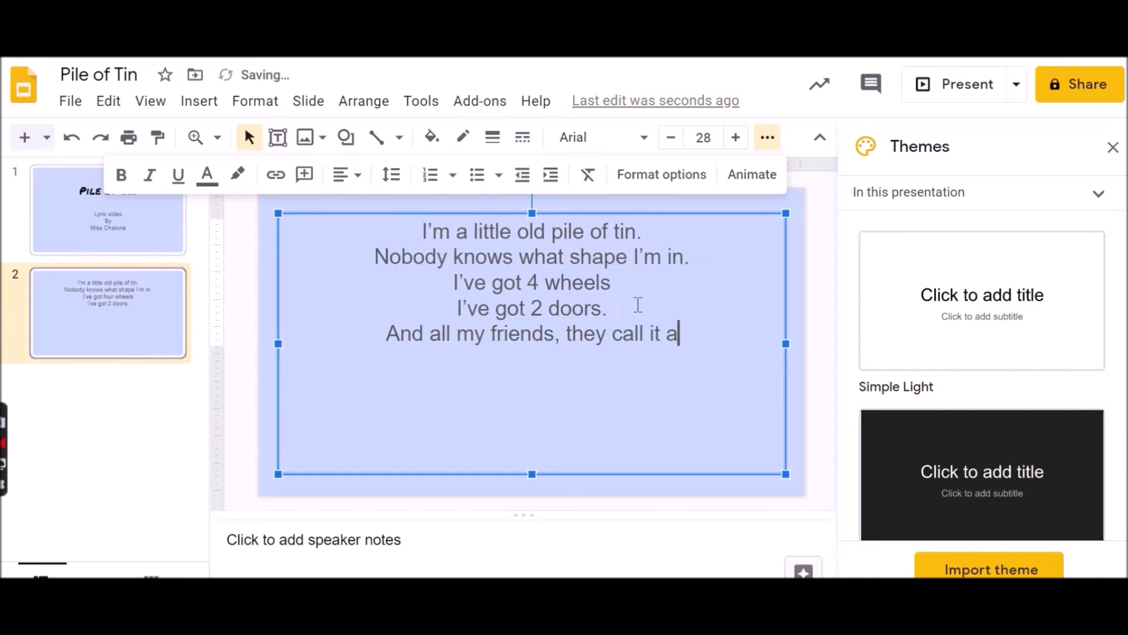
pyautogui.write('For')
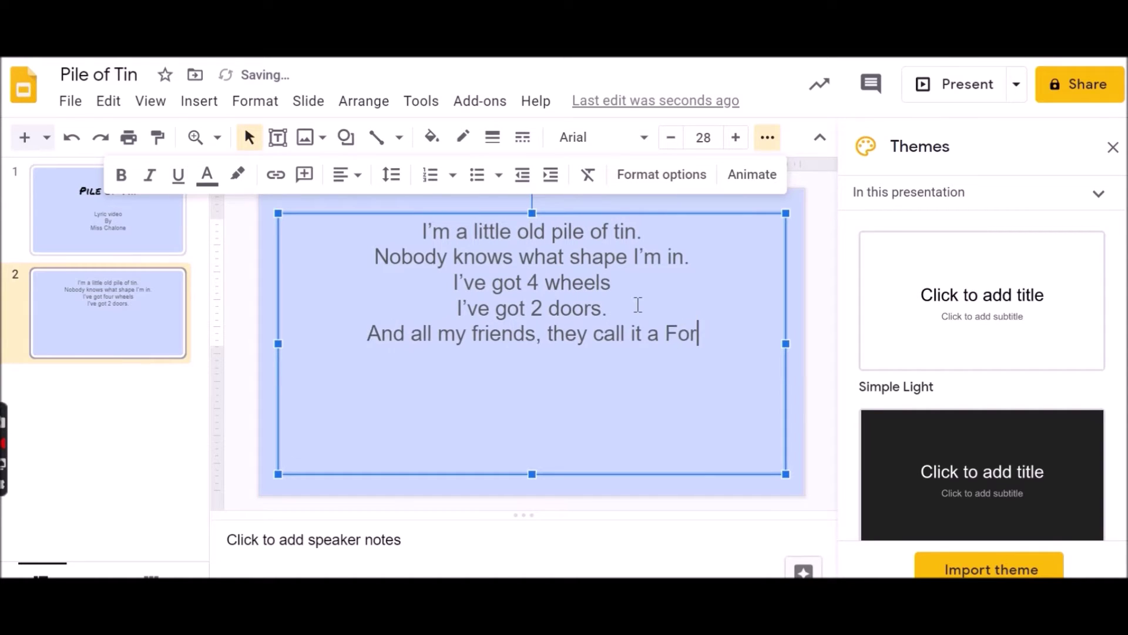
pyautogui.write('d.')
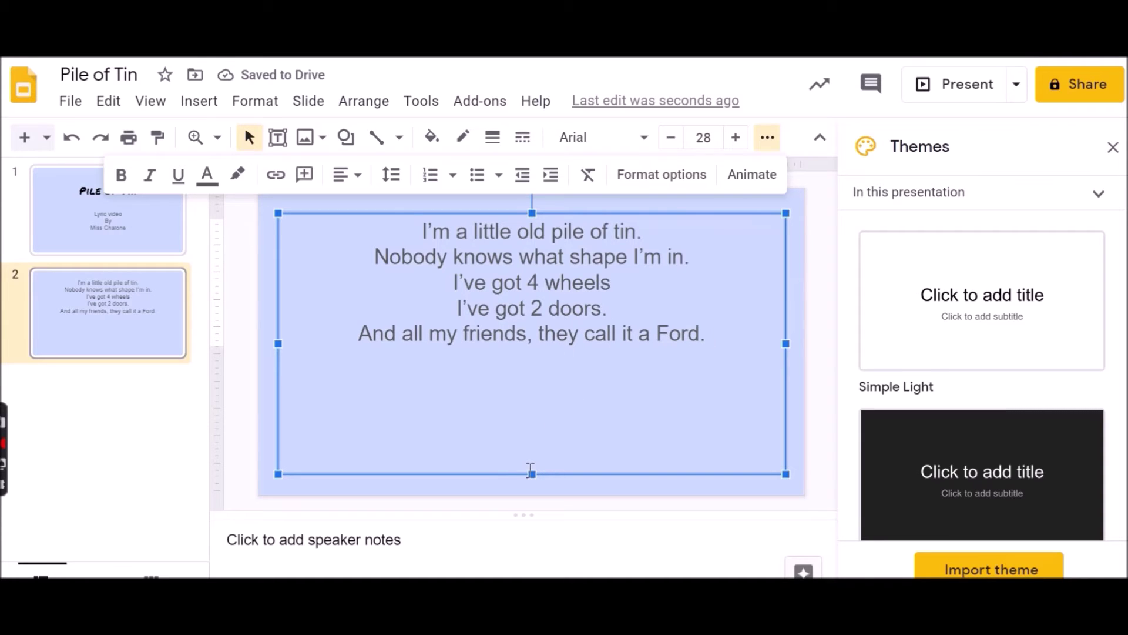
# Increase all five lyric lines on slide 2 from size 28 to 40
pyautogui.moveTo(723, 330); pyautogui.dragTo(403, 225)
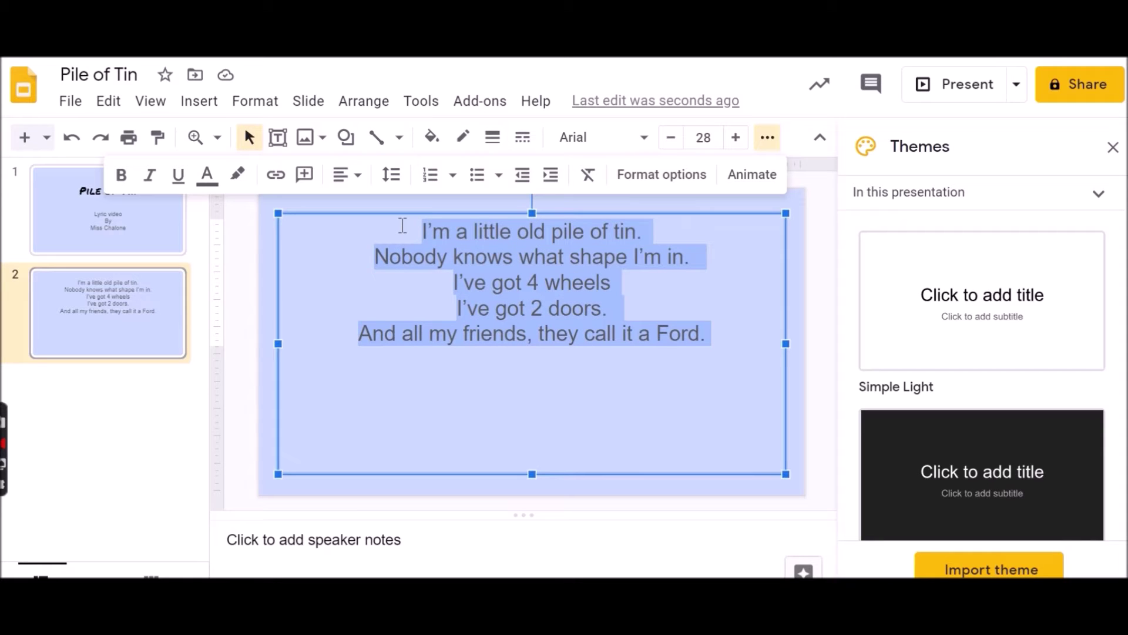
pyautogui.click(735, 137)
pyautogui.click(735, 137)
pyautogui.click(735, 137)
pyautogui.click(735, 137)
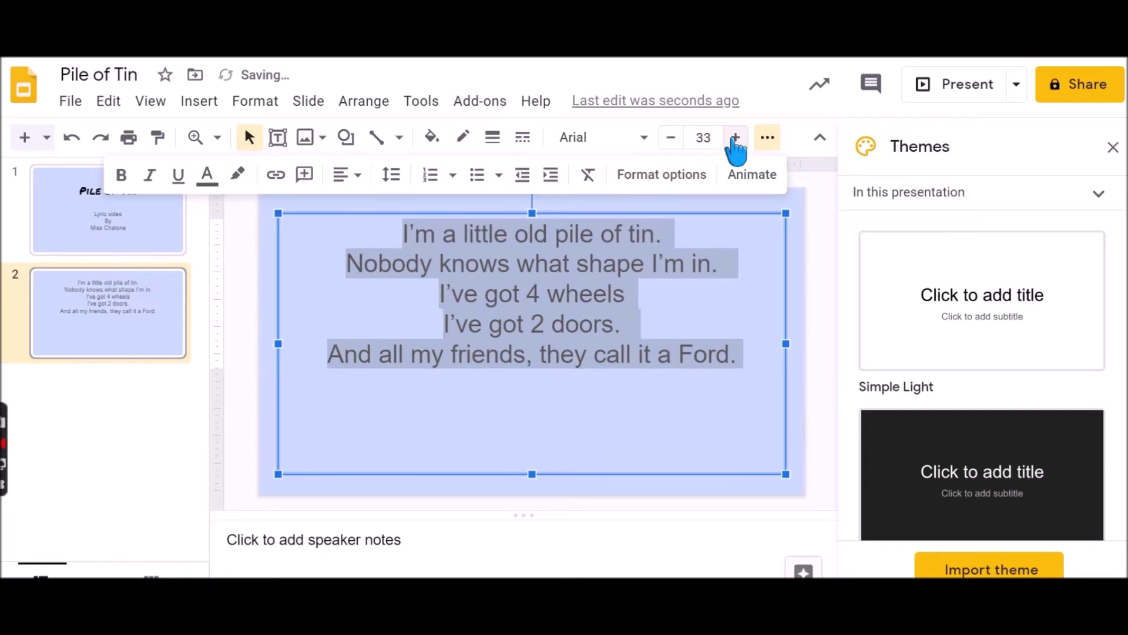
pyautogui.click(735, 138)
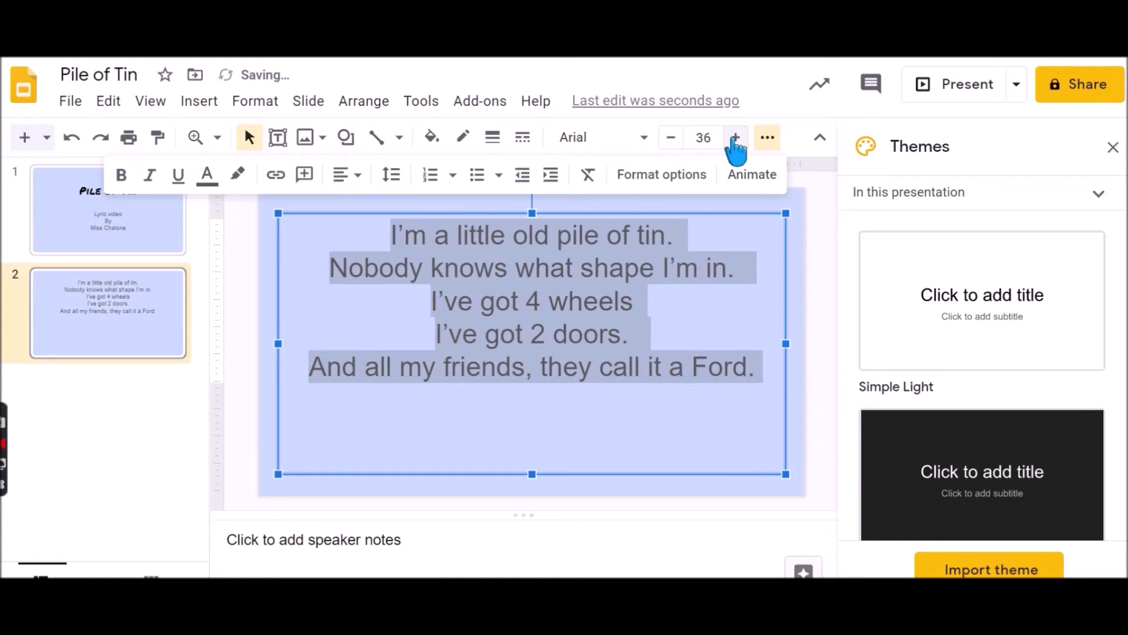
pyautogui.click(735, 139)
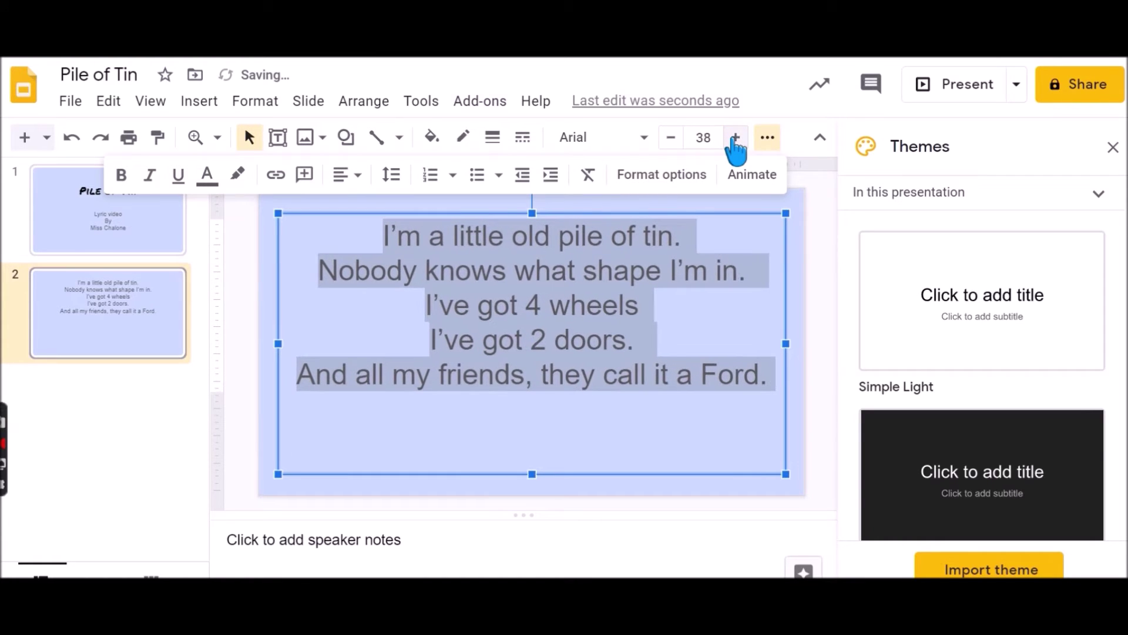
pyautogui.click(735, 138)
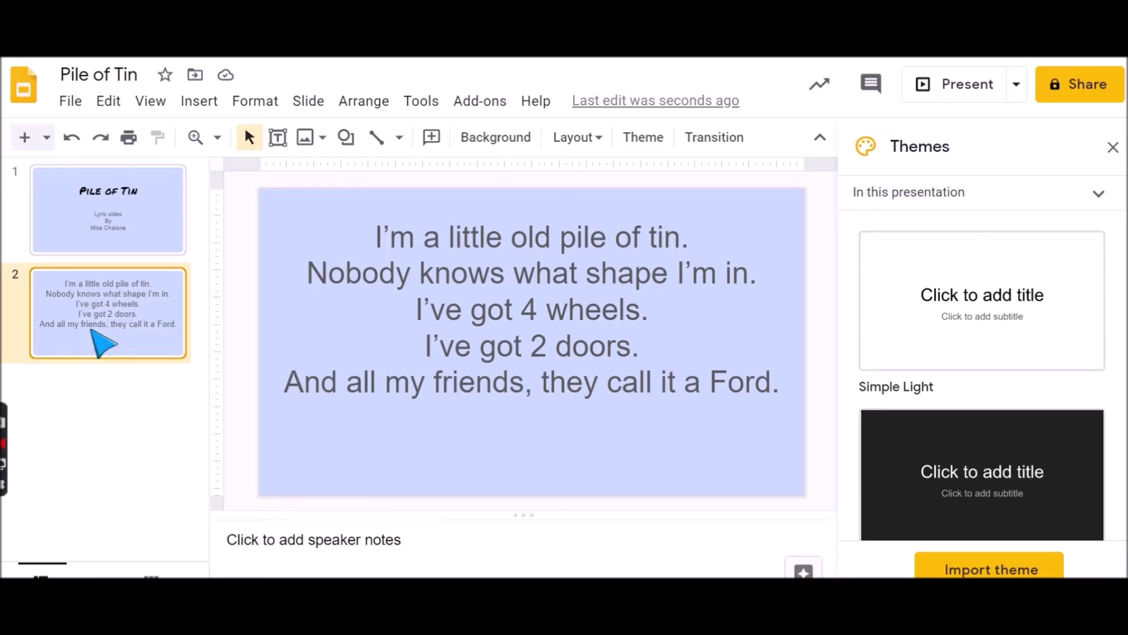
# Duplicate slide 2 as slide 3 and replace its lyrics with the 'Honk, honk' chorus
pyautogui.rightClick(104, 343)
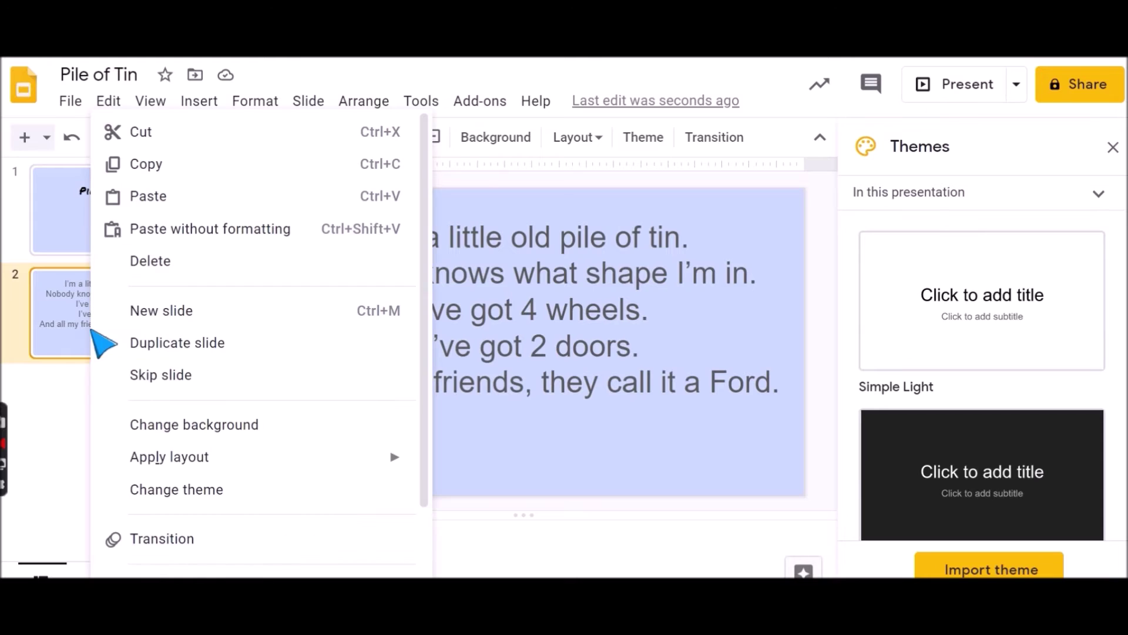
pyautogui.click(174, 351)
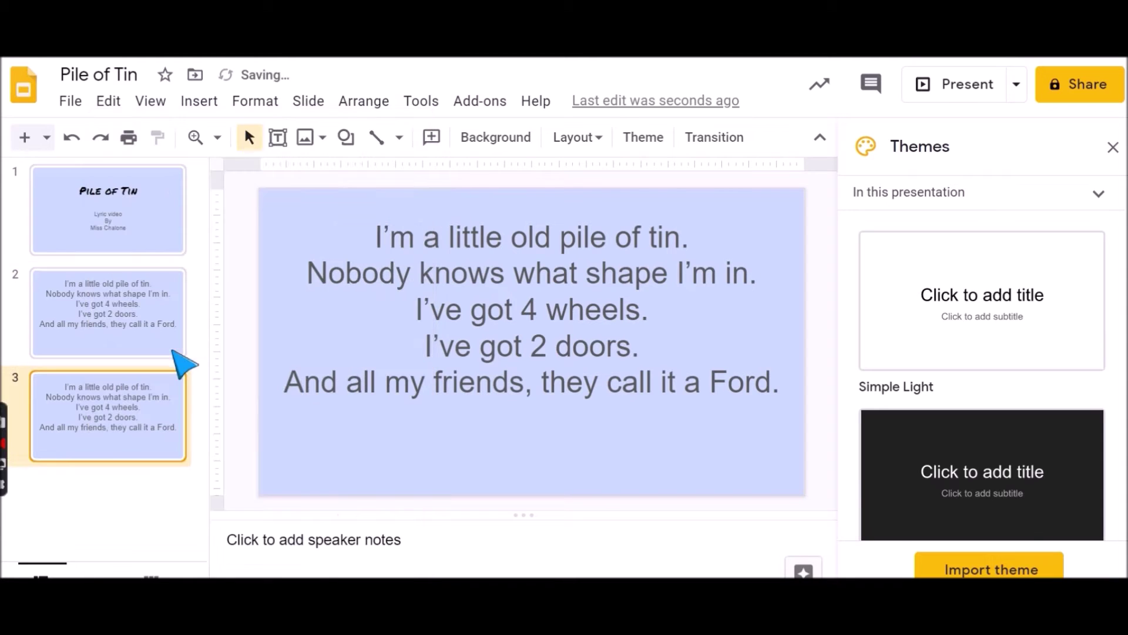
pyautogui.click(567, 329)
pyautogui.click(772, 385)
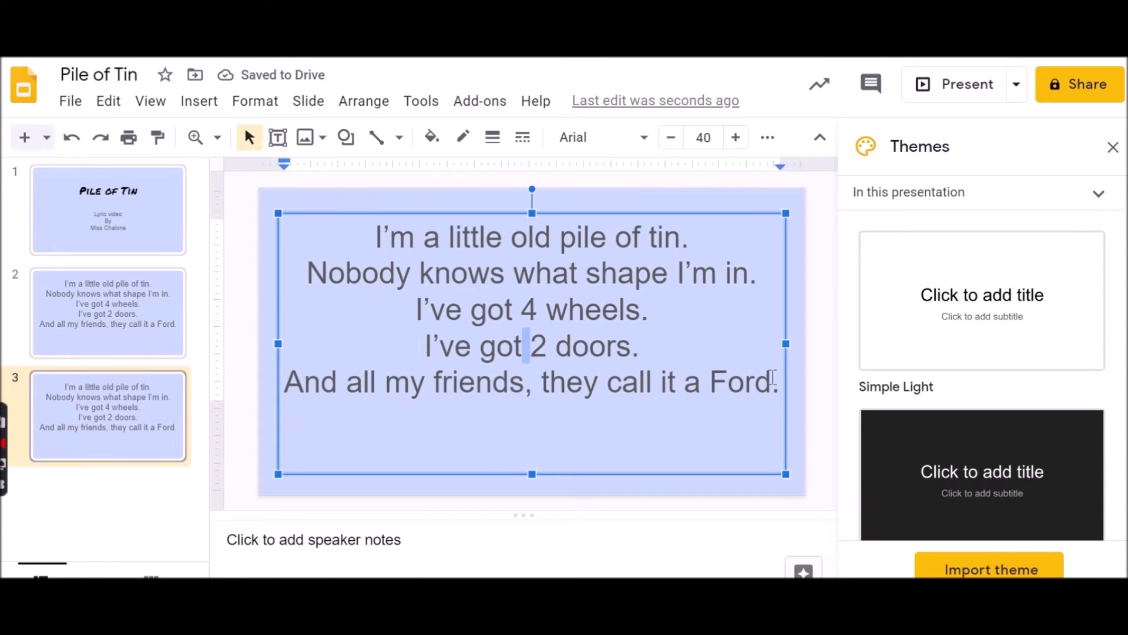
pyautogui.hotkey('ctrl', 'shift', 'Left')
pyautogui.hotkey('ctrl', 'shift', 'Left')
pyautogui.hotkey('ctrl', 'shift', 'Left')
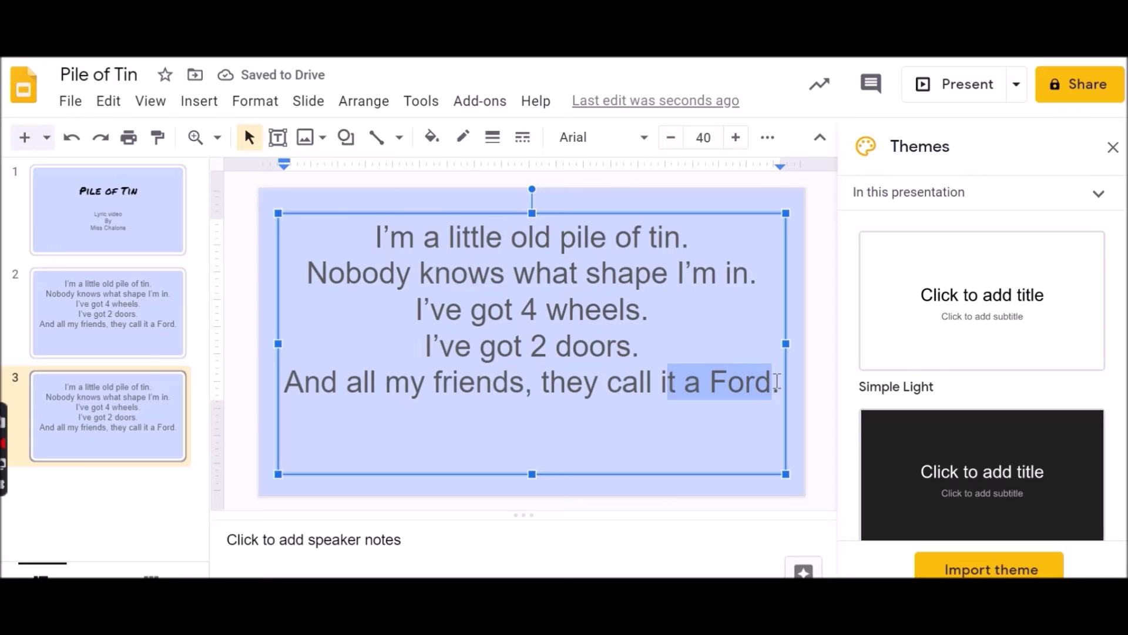
pyautogui.moveTo(777, 380); pyautogui.dragTo(310, 241)
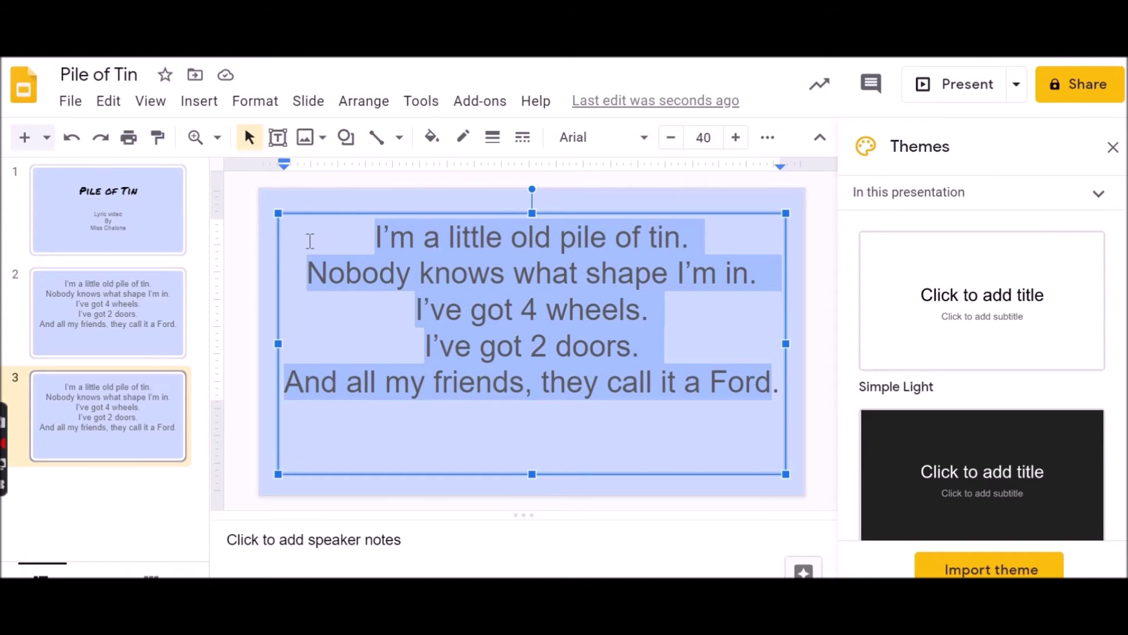
pyautogui.press('BackSpace')
pyautogui.write('Honk')
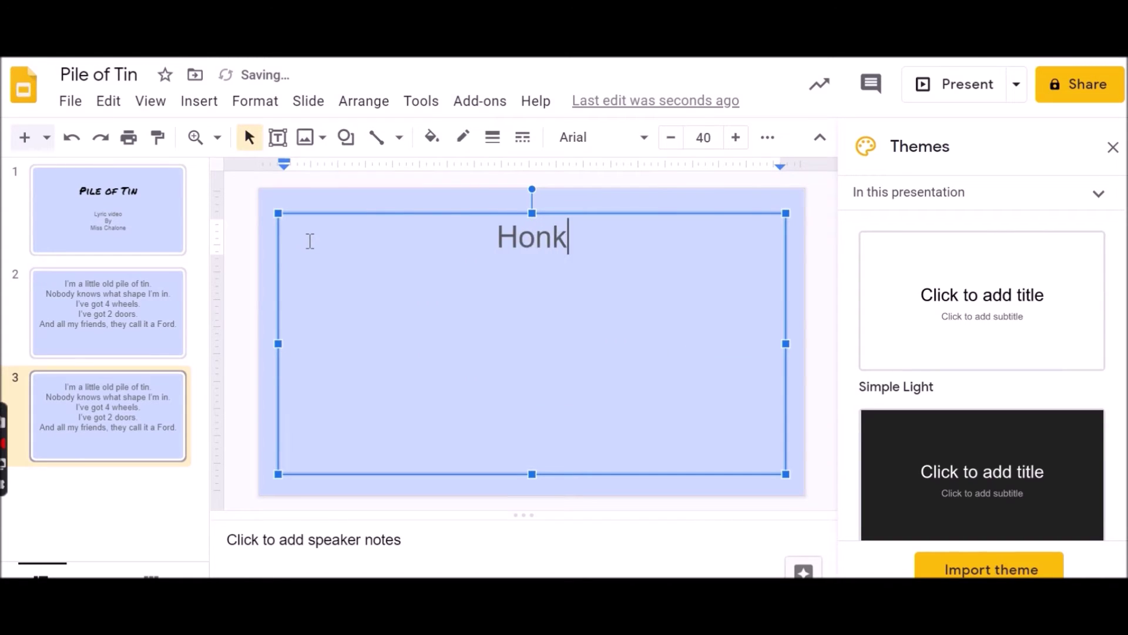
pyautogui.write(', honk')
# Duplicate slide 3 as slide 4 and lowercase the second stanza's 'Honk, honk,' to 'honk, honk,'
pyautogui.rightClick(160, 442)
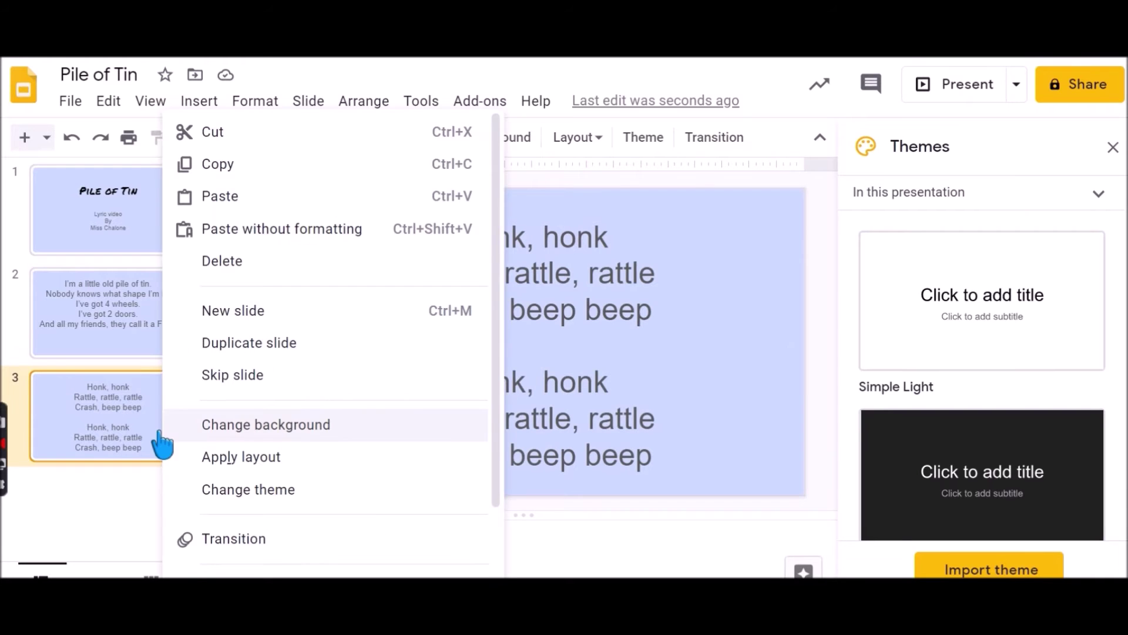
pyautogui.click(221, 352)
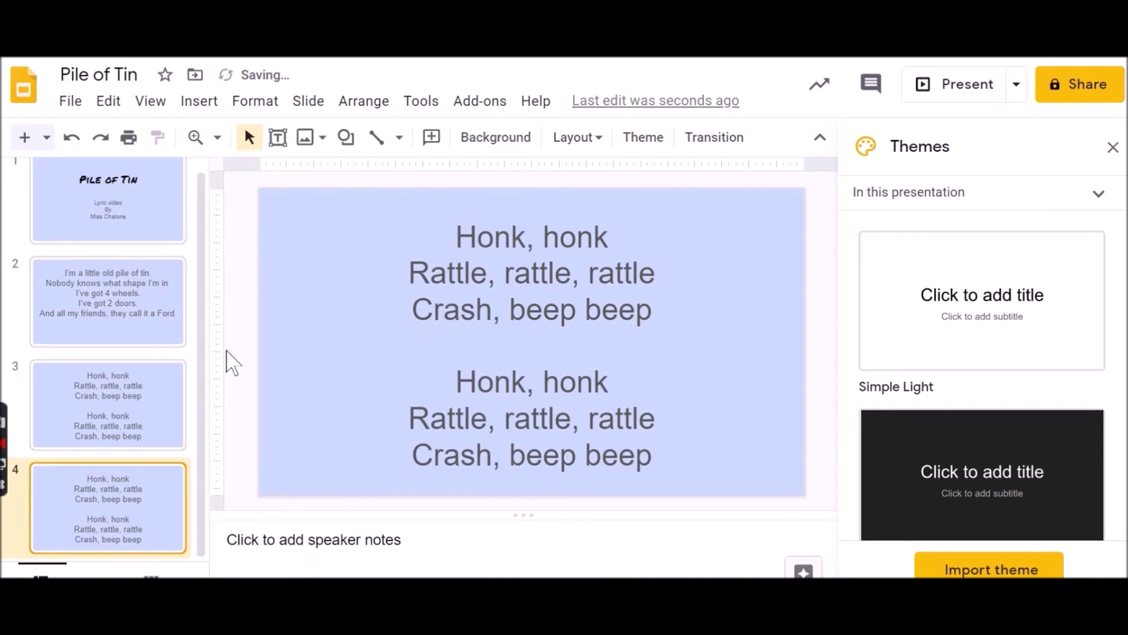
pyautogui.click(470, 418)
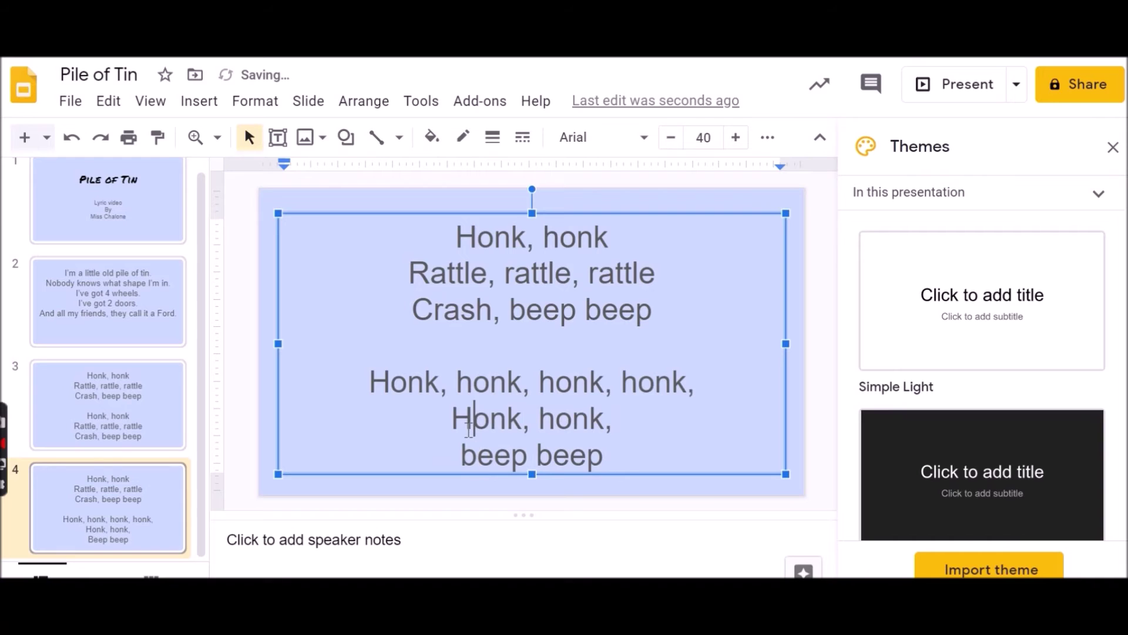
pyautogui.press('BackSpace')
pyautogui.write('h')
pyautogui.click(631, 446)
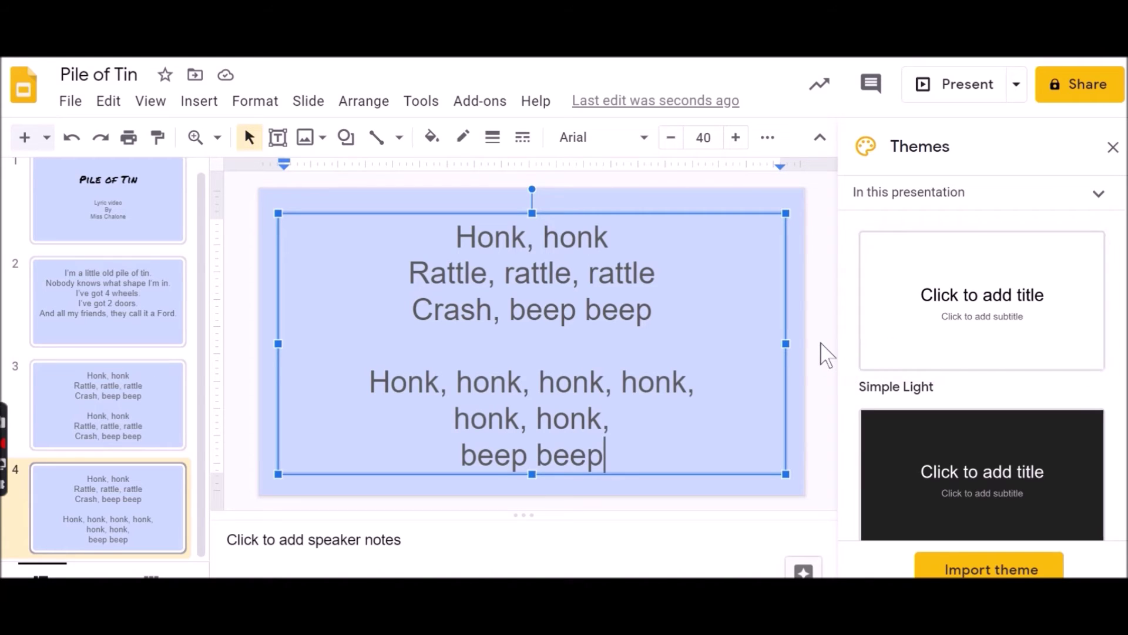
pyautogui.click(241, 455)
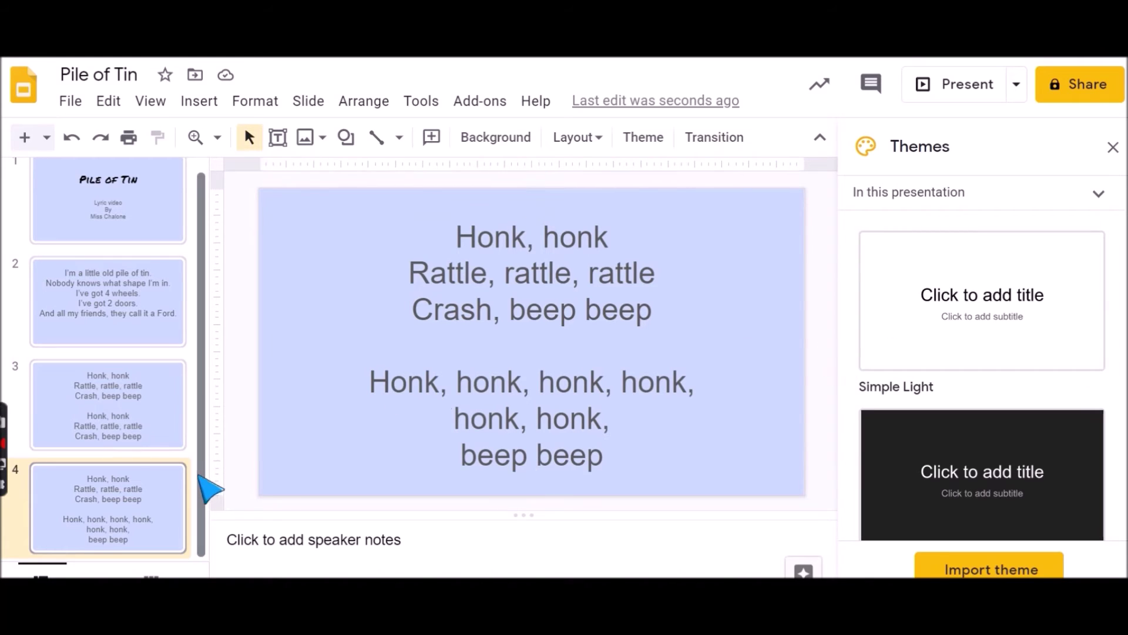
# Select the 'Pile of Tin' title slide and close the Themes panel
pyautogui.scroll(1, 214, 365)
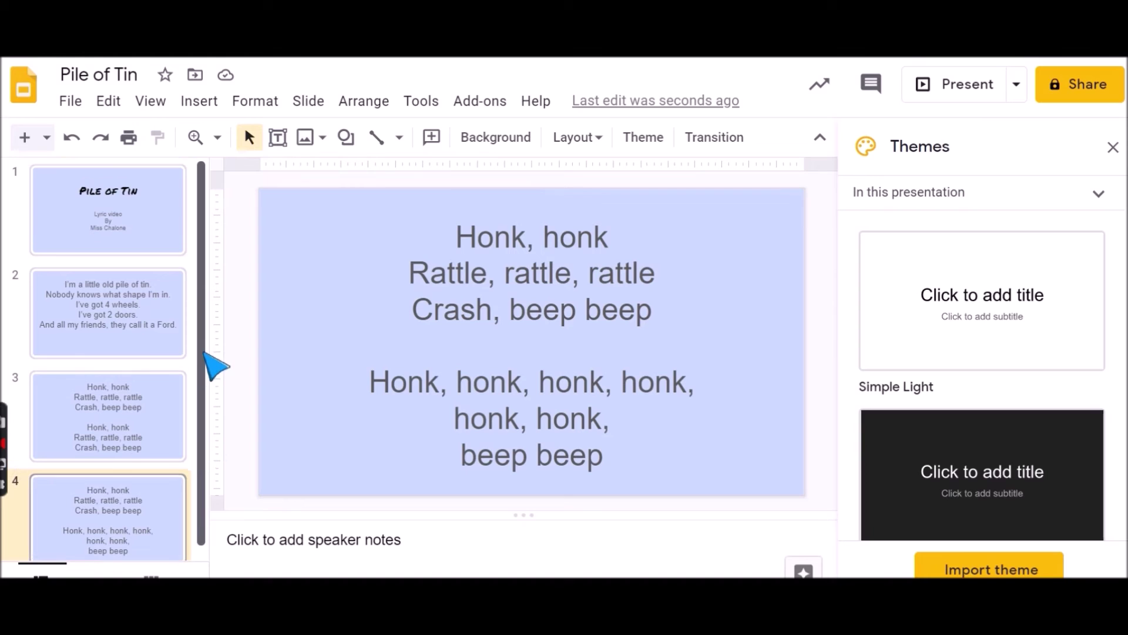
pyautogui.click(170, 345)
pyautogui.click(174, 251)
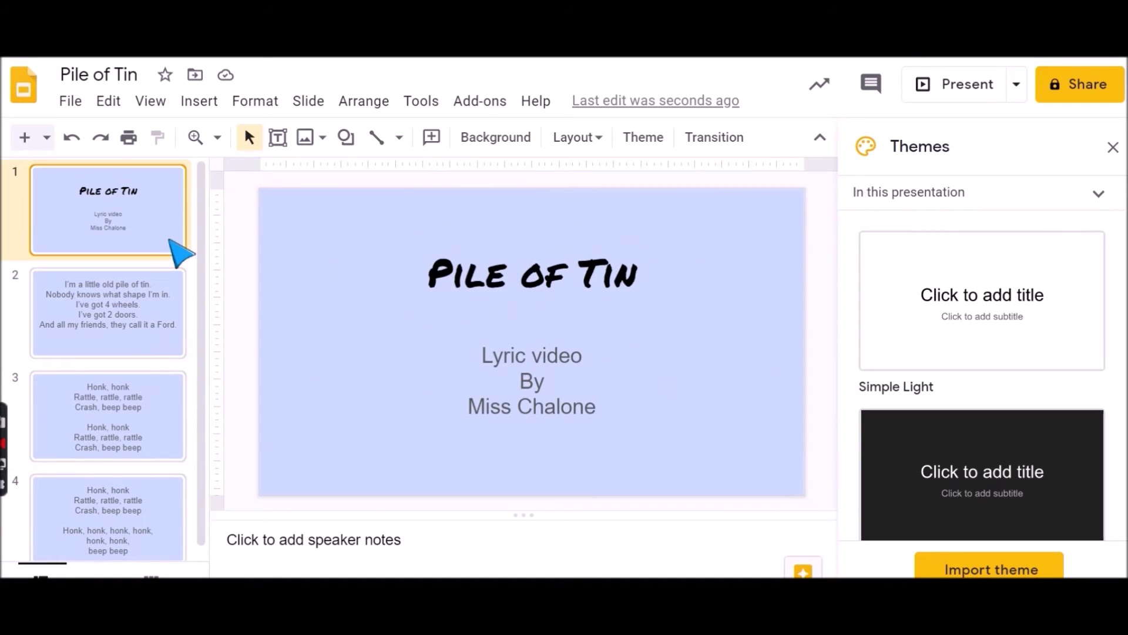
pyautogui.scroll(-1, 212, 353)
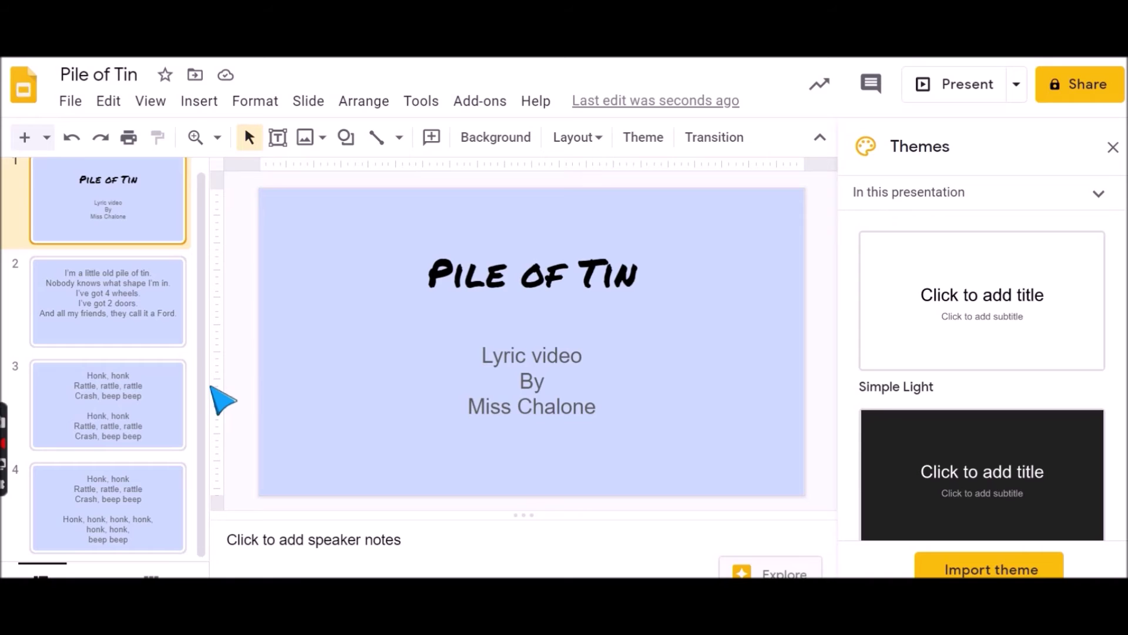
pyautogui.scroll(1, 213, 385)
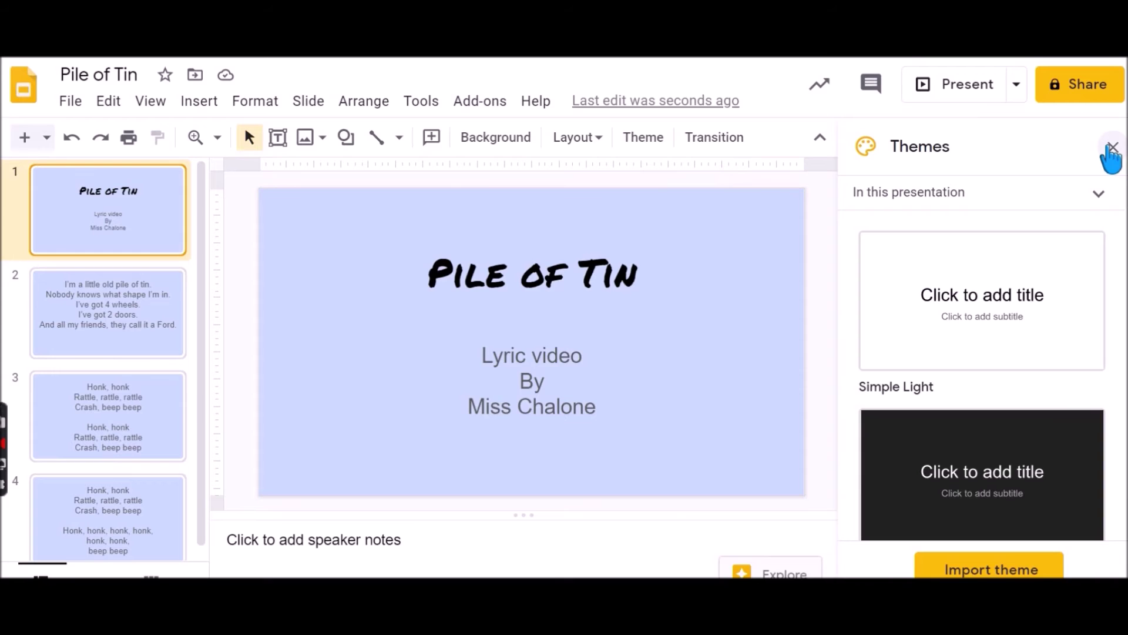
pyautogui.click(1112, 147)
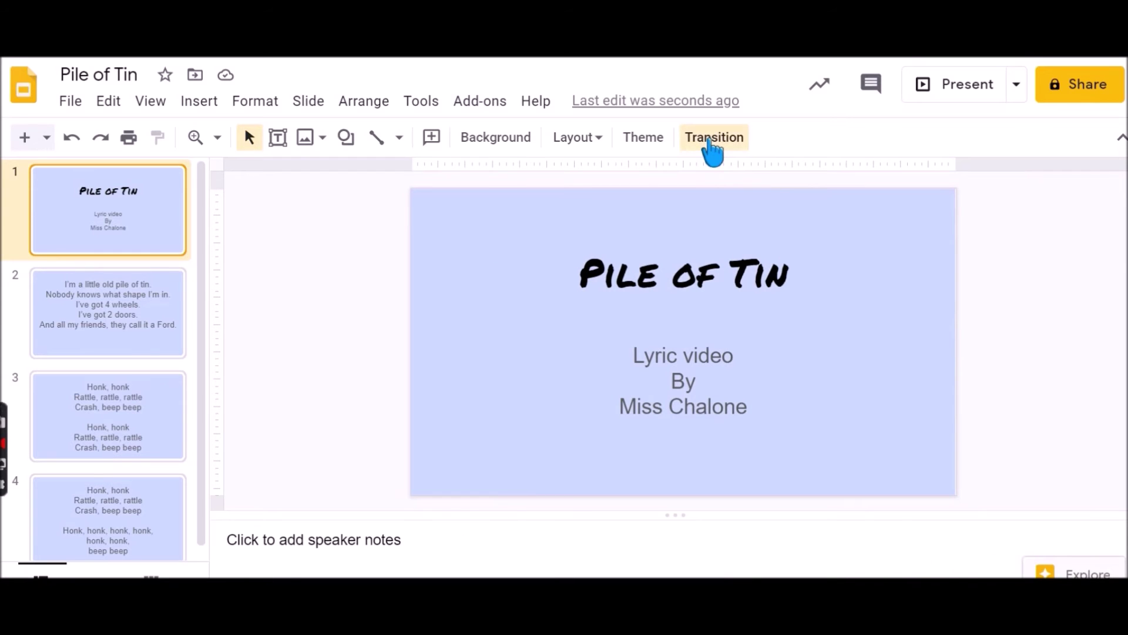
# Apply a Fade transition to the title slide and play its preview
pyautogui.click(715, 144)
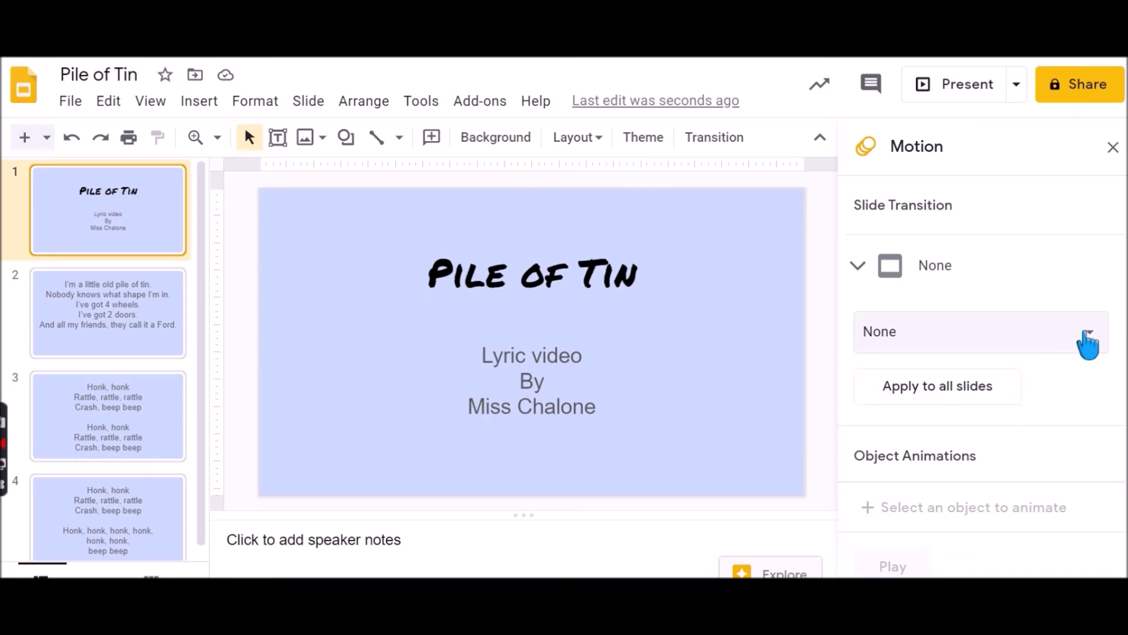
pyautogui.click(1089, 335)
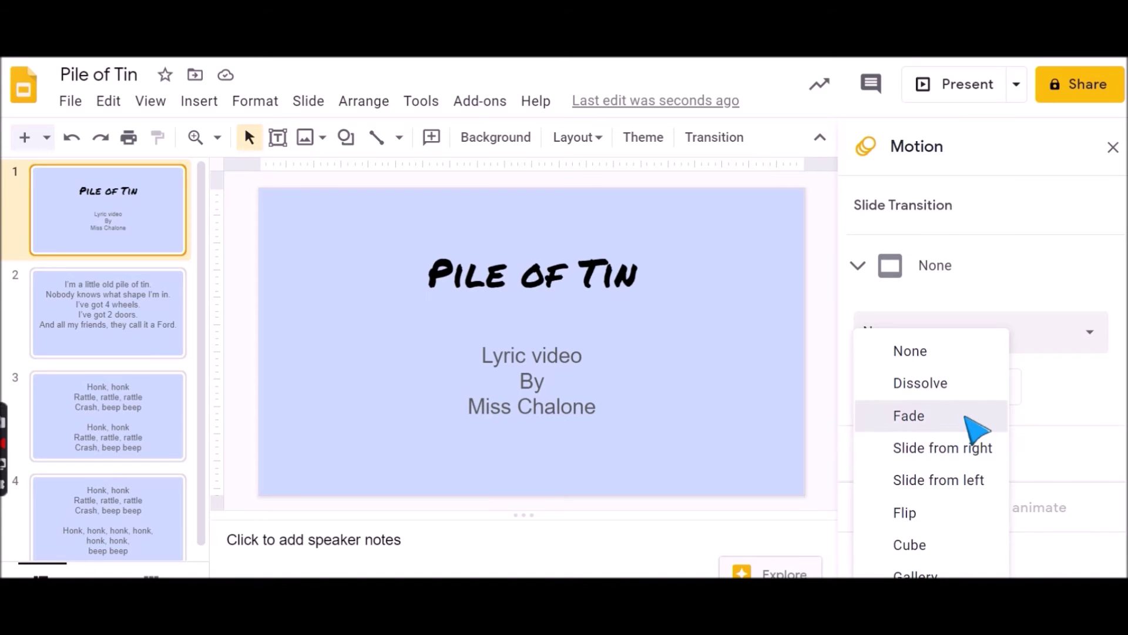
pyautogui.click(965, 425)
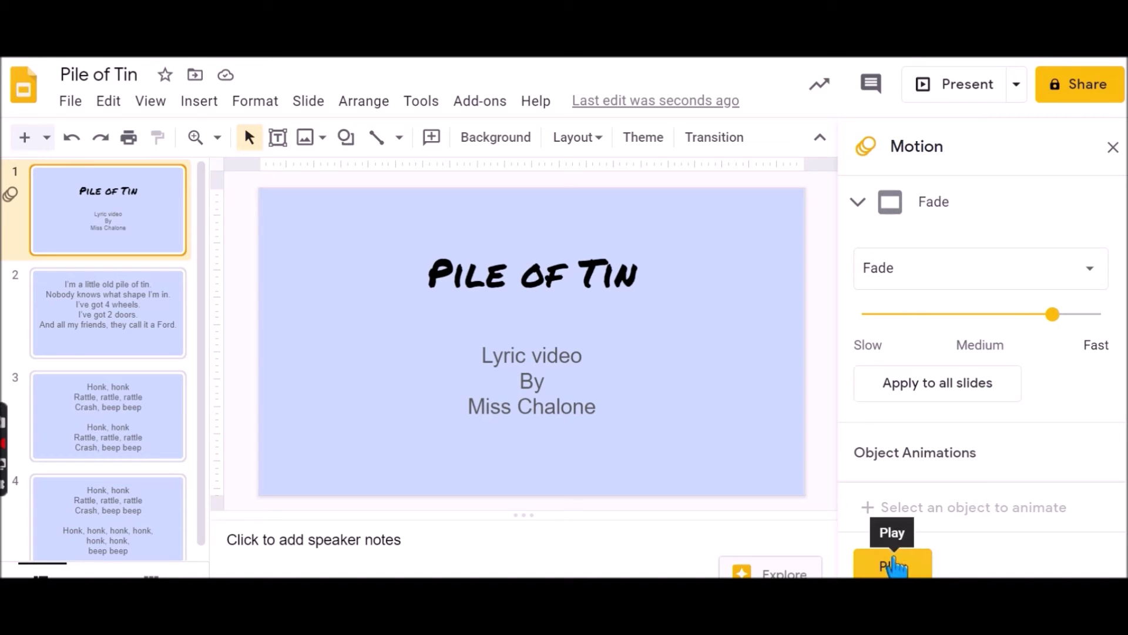
pyautogui.click(893, 565)
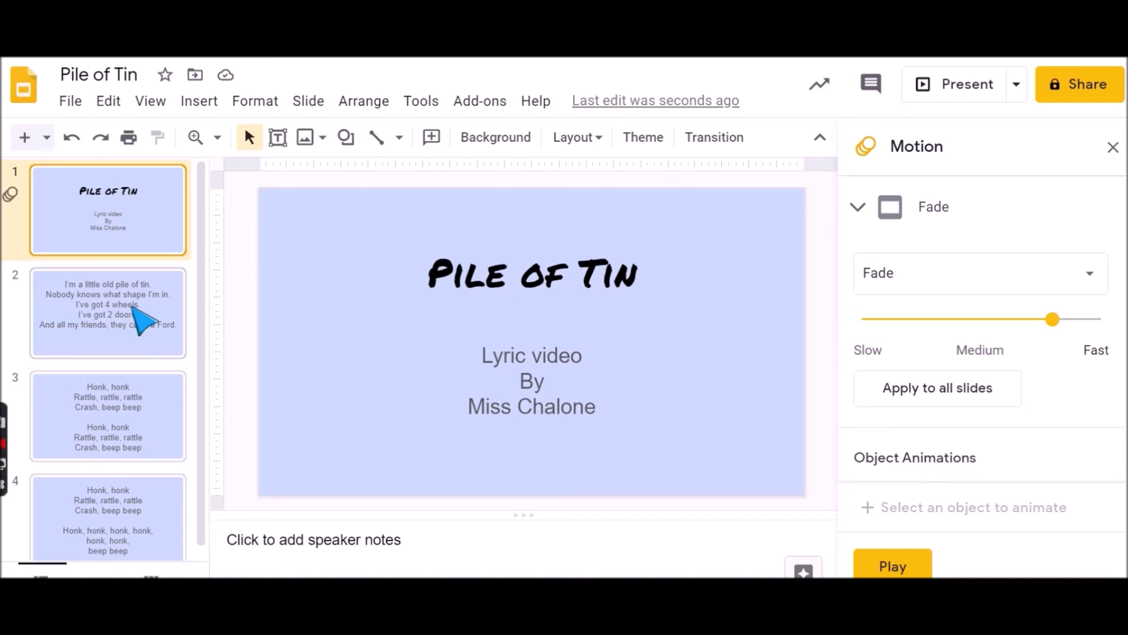
pyautogui.click(143, 319)
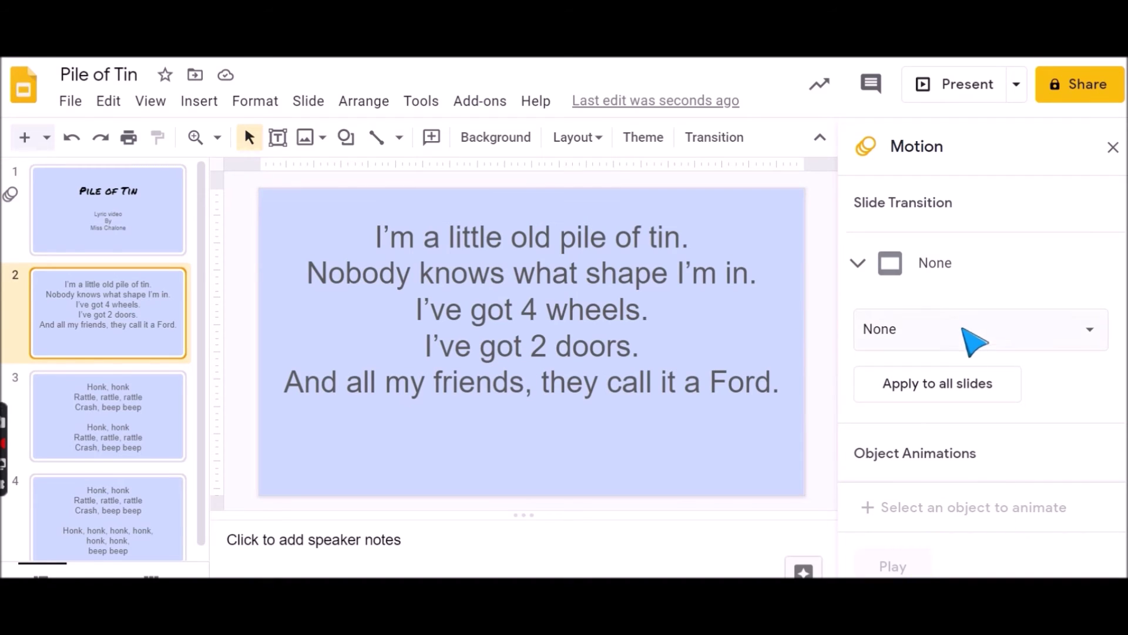
# Set slide 2's transition to Dissolve, slow it to about medium, and preview it
pyautogui.click(972, 344)
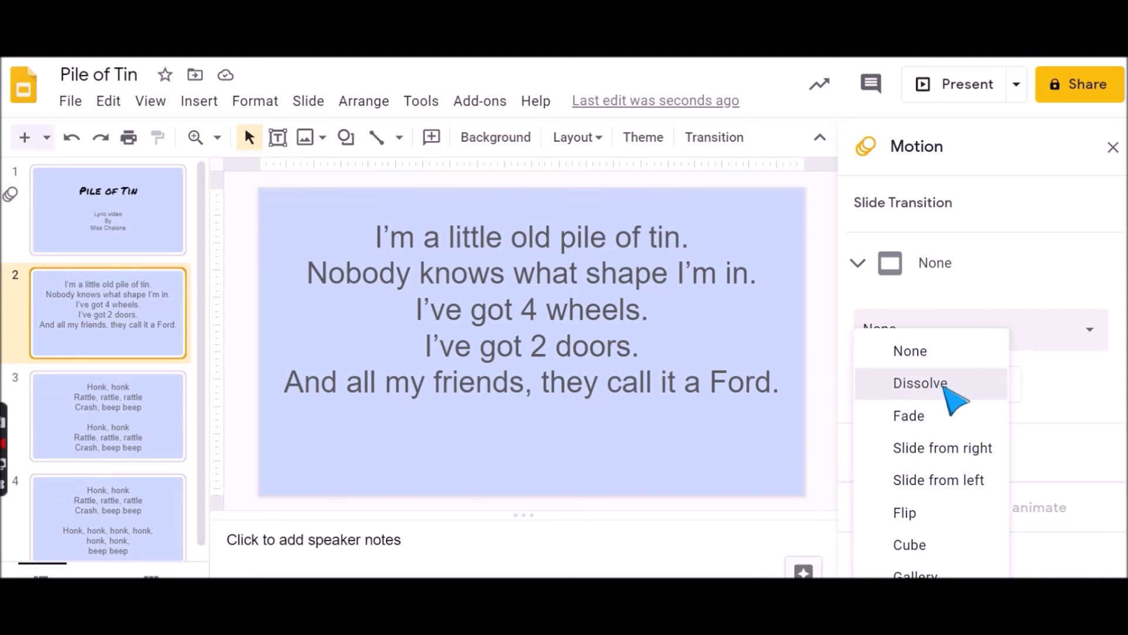
pyautogui.click(945, 387)
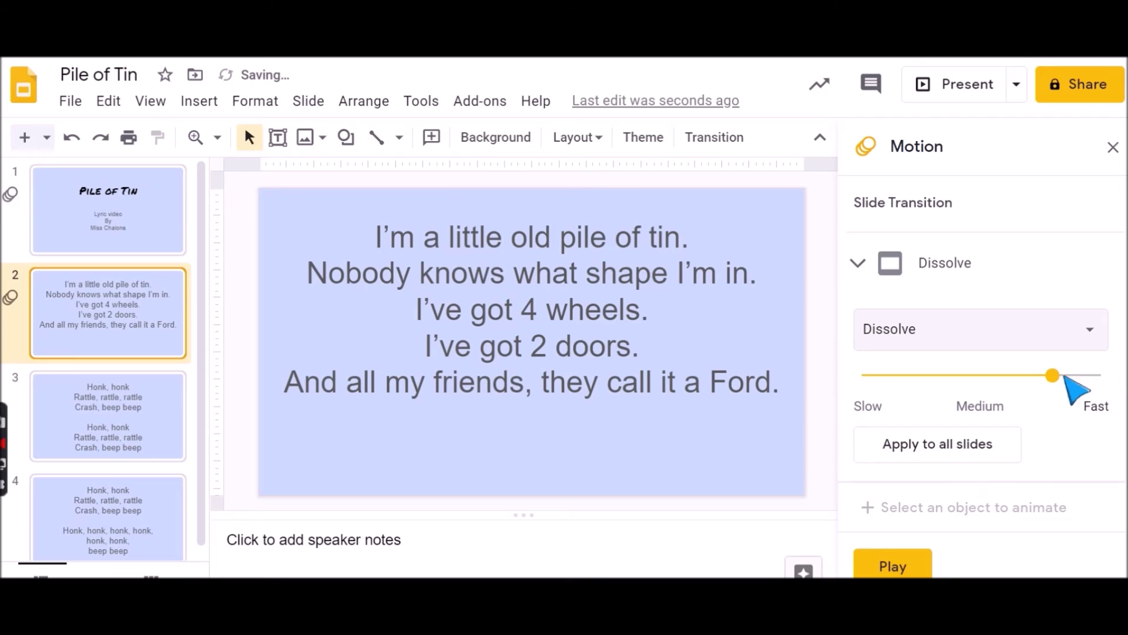
pyautogui.click(1005, 376)
pyautogui.moveTo(1004, 379); pyautogui.dragTo(974, 376)
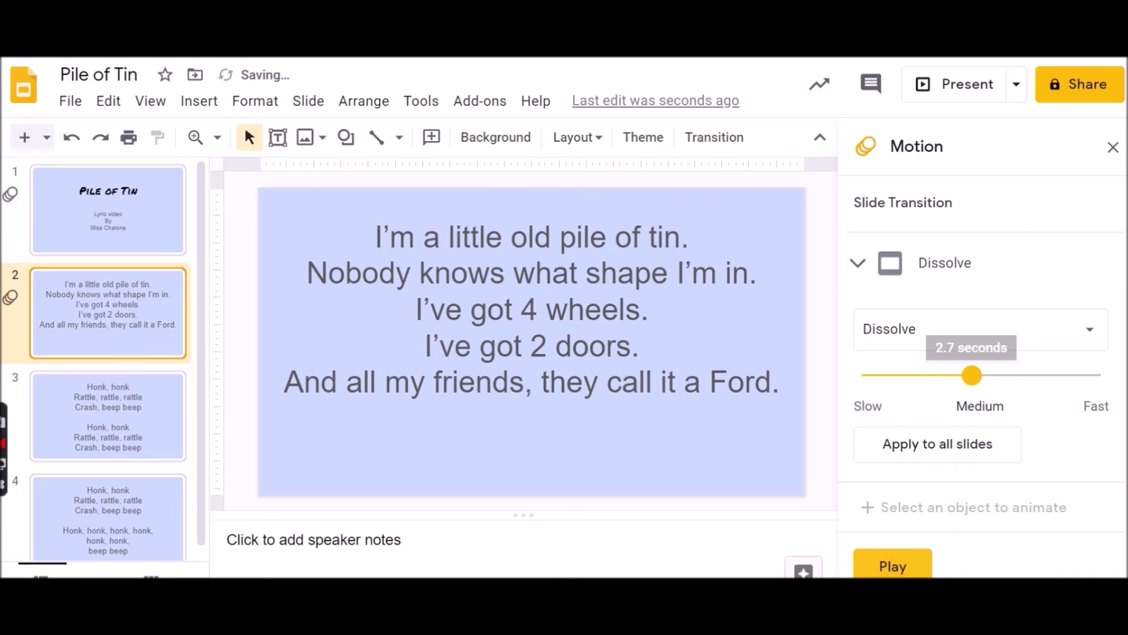
pyautogui.click(892, 568)
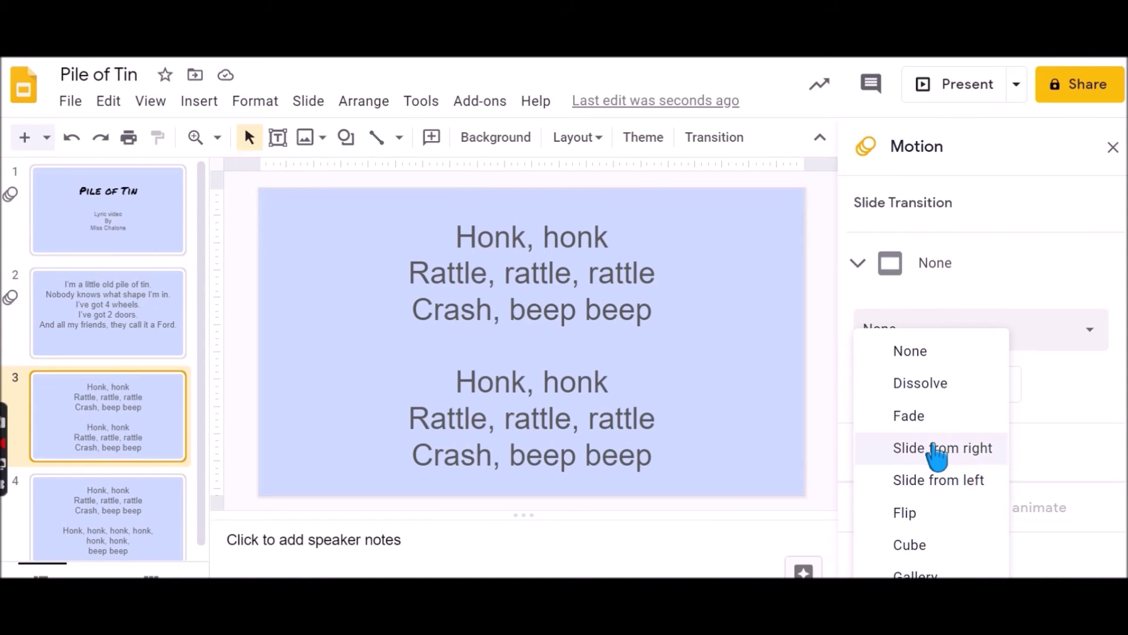
# Switch slide 3 to Slide from right at medium speed, then play and stop the preview
pyautogui.click(934, 448)
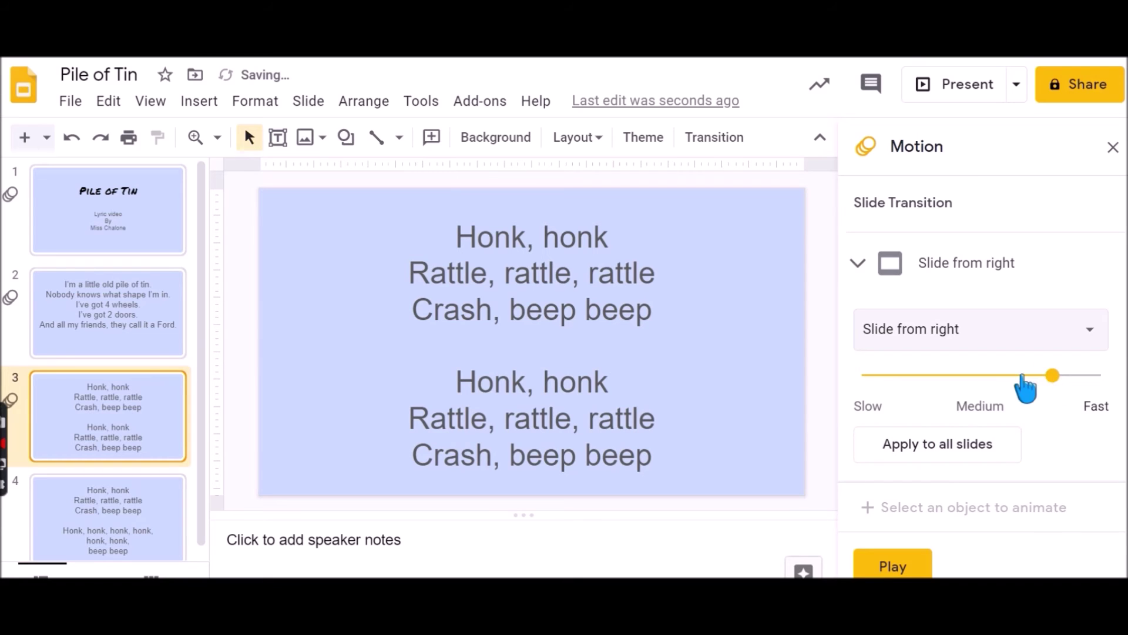
pyautogui.click(987, 379)
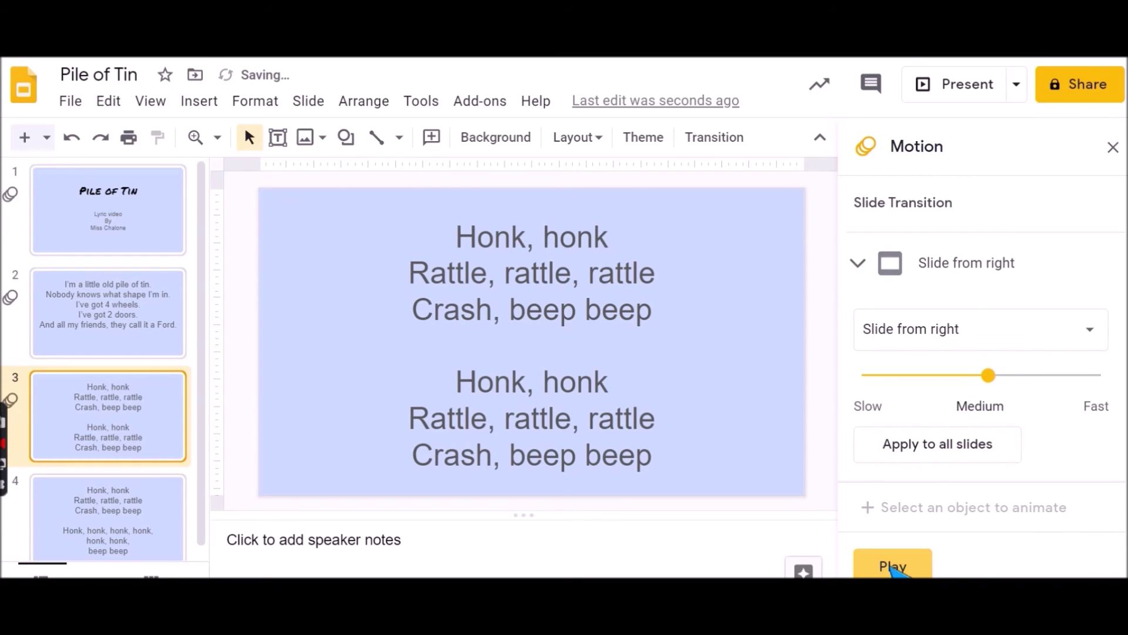
pyautogui.click(887, 567)
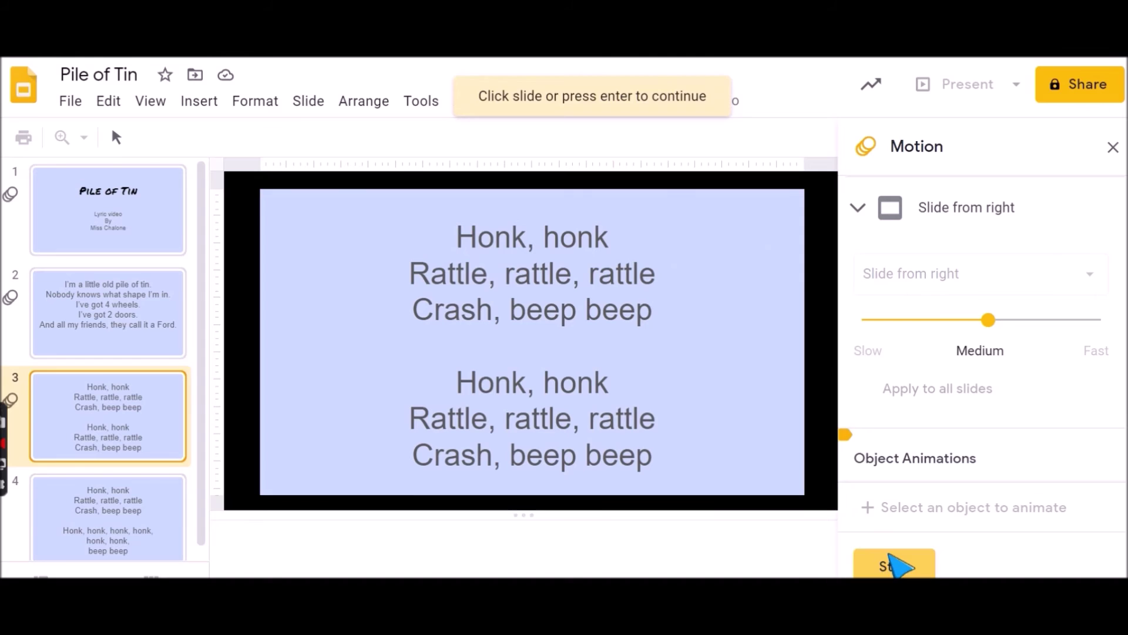
pyautogui.click(894, 568)
# Select slide 4, give it Slide from left at medium speed, and preview it
pyautogui.click(116, 486)
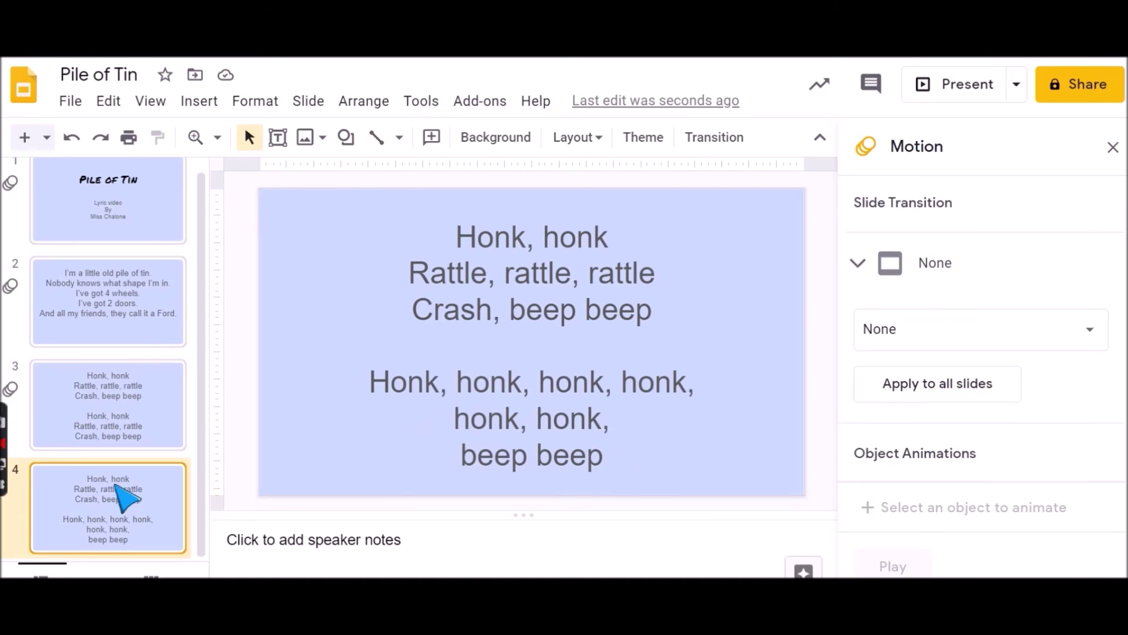
pyautogui.click(948, 335)
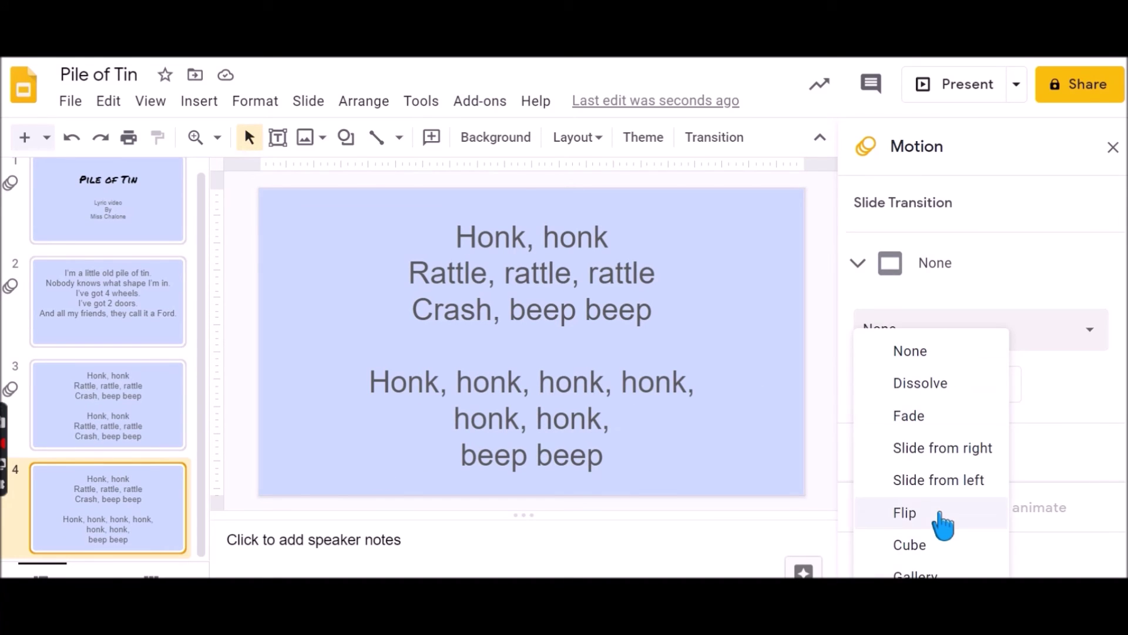
pyautogui.click(945, 480)
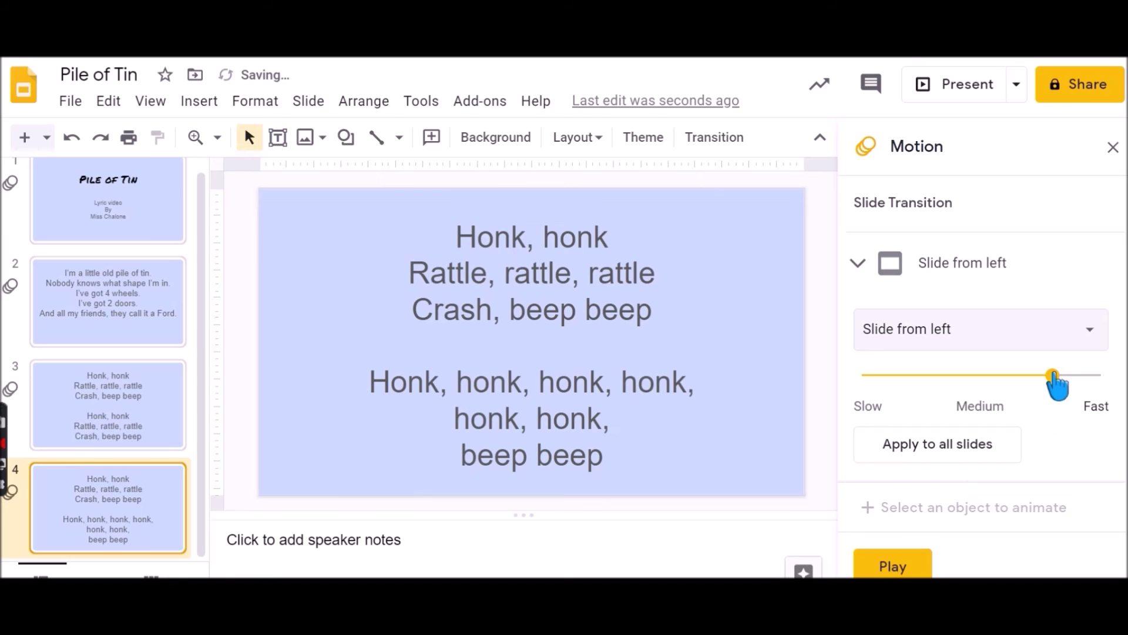
pyautogui.moveTo(1017, 375); pyautogui.dragTo(979, 376)
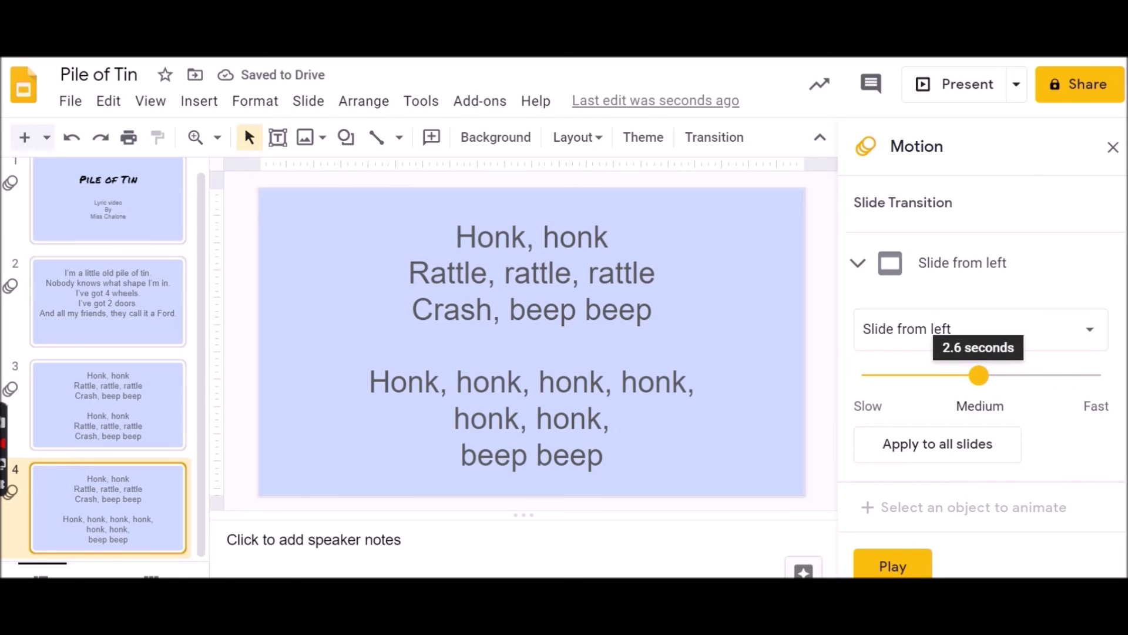
pyautogui.click(899, 567)
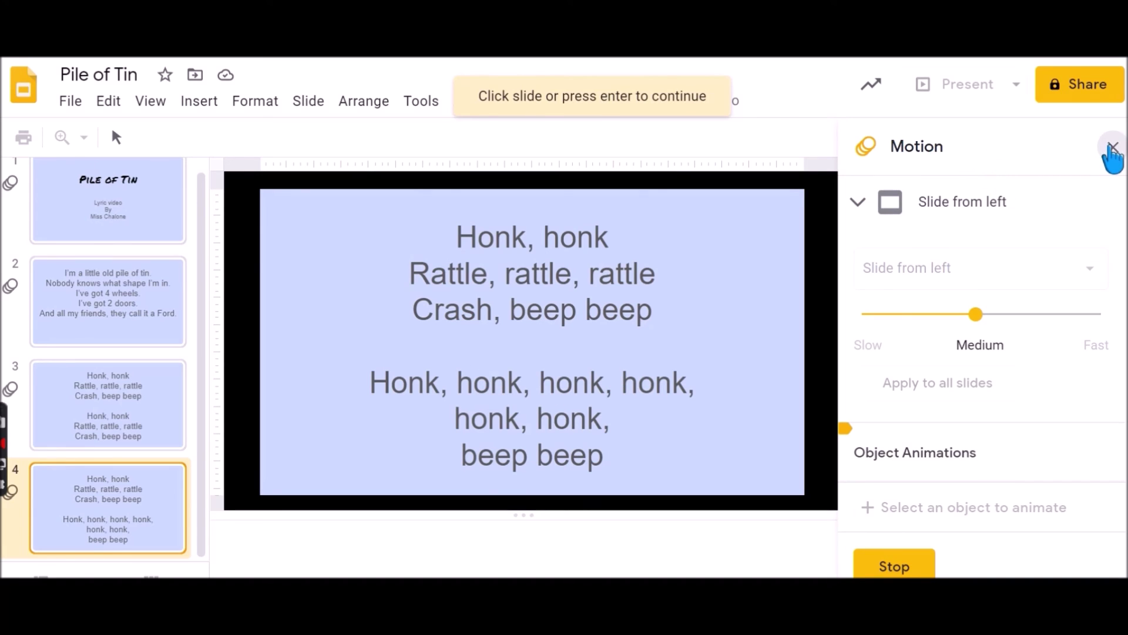
# Close the Motion panel and return to the 'Pile of Tin' title slide
pyautogui.click(1112, 148)
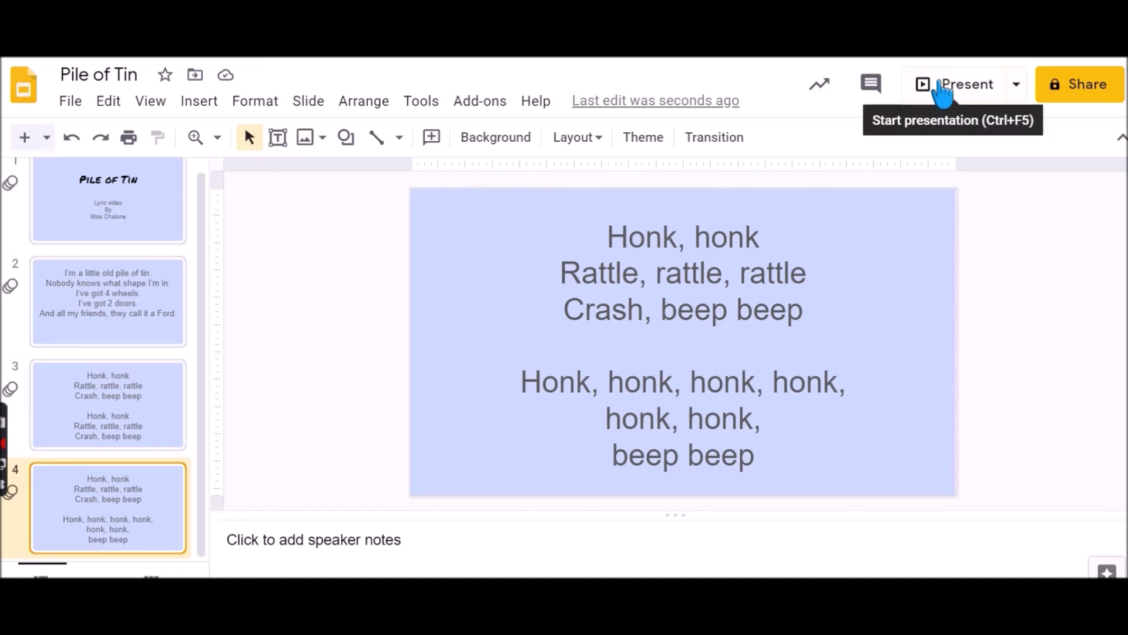
pyautogui.click(171, 197)
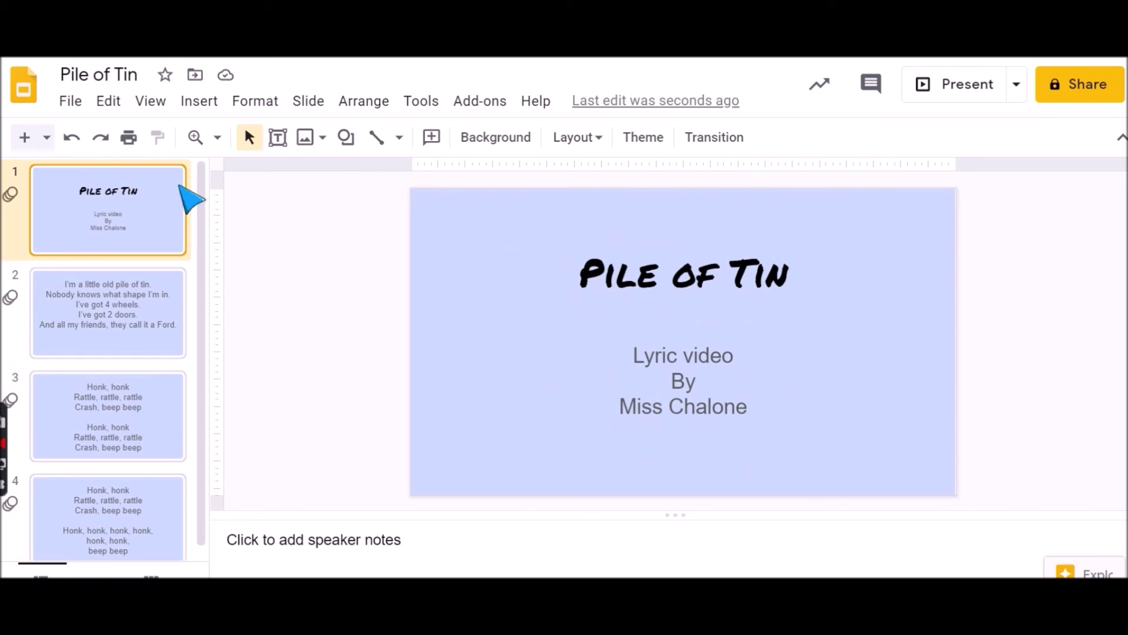